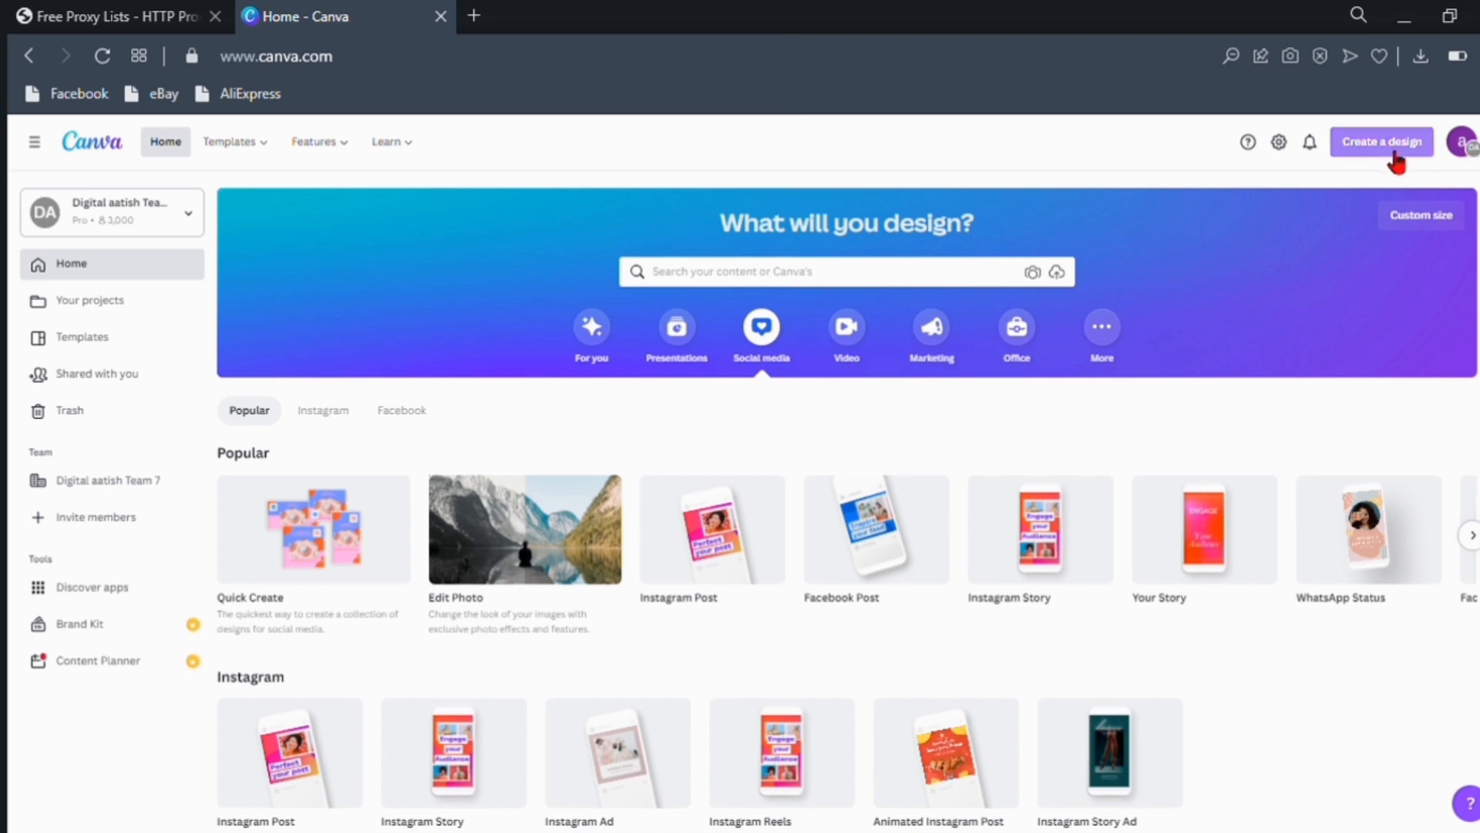
Search 'youtube' under Create a design and start a blank YouTube Channel Art design
{"action": "left_click", "coordinate": [1397, 158]}
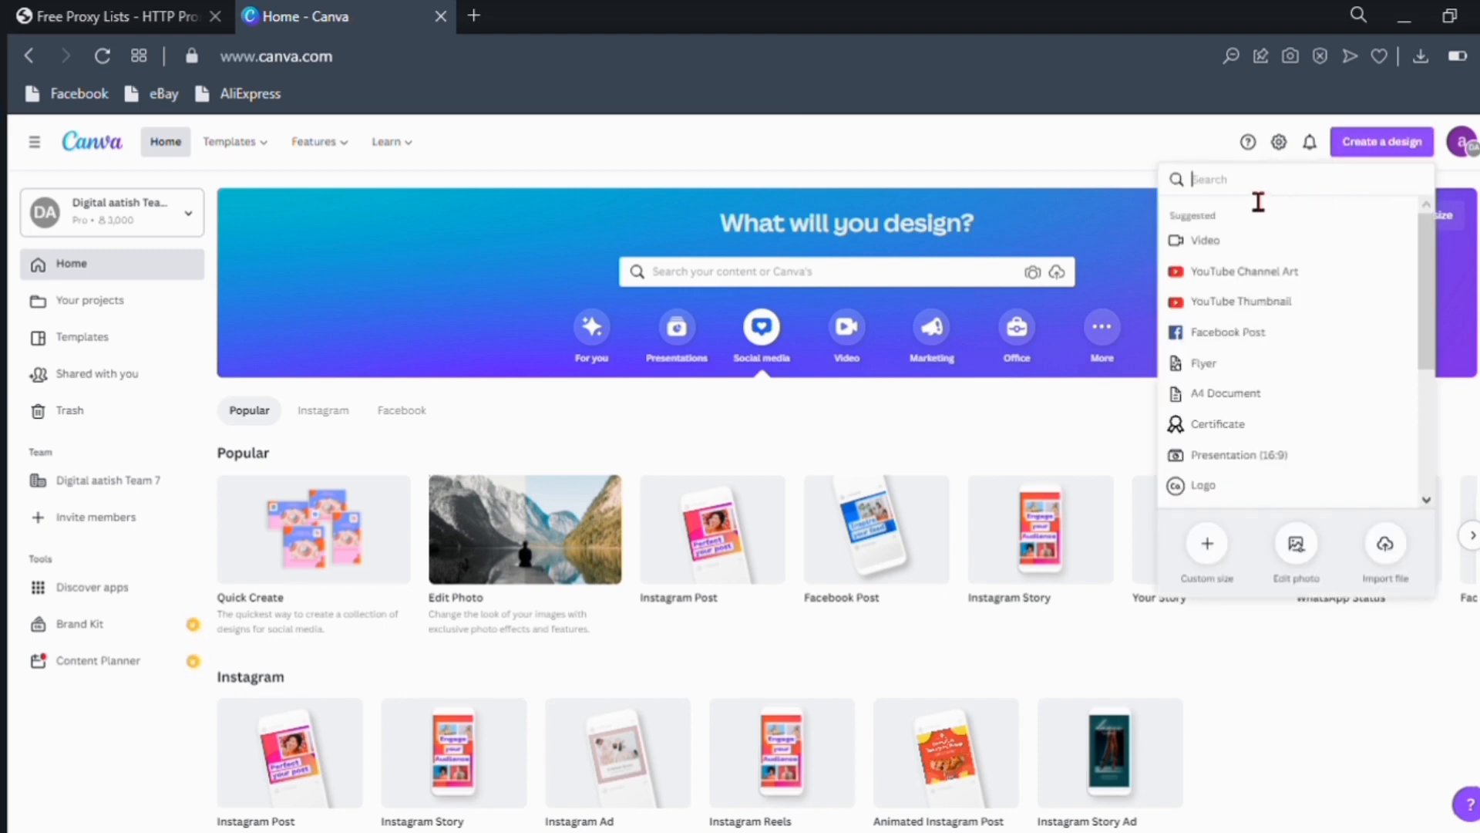
{"action": "type", "text": "you"}
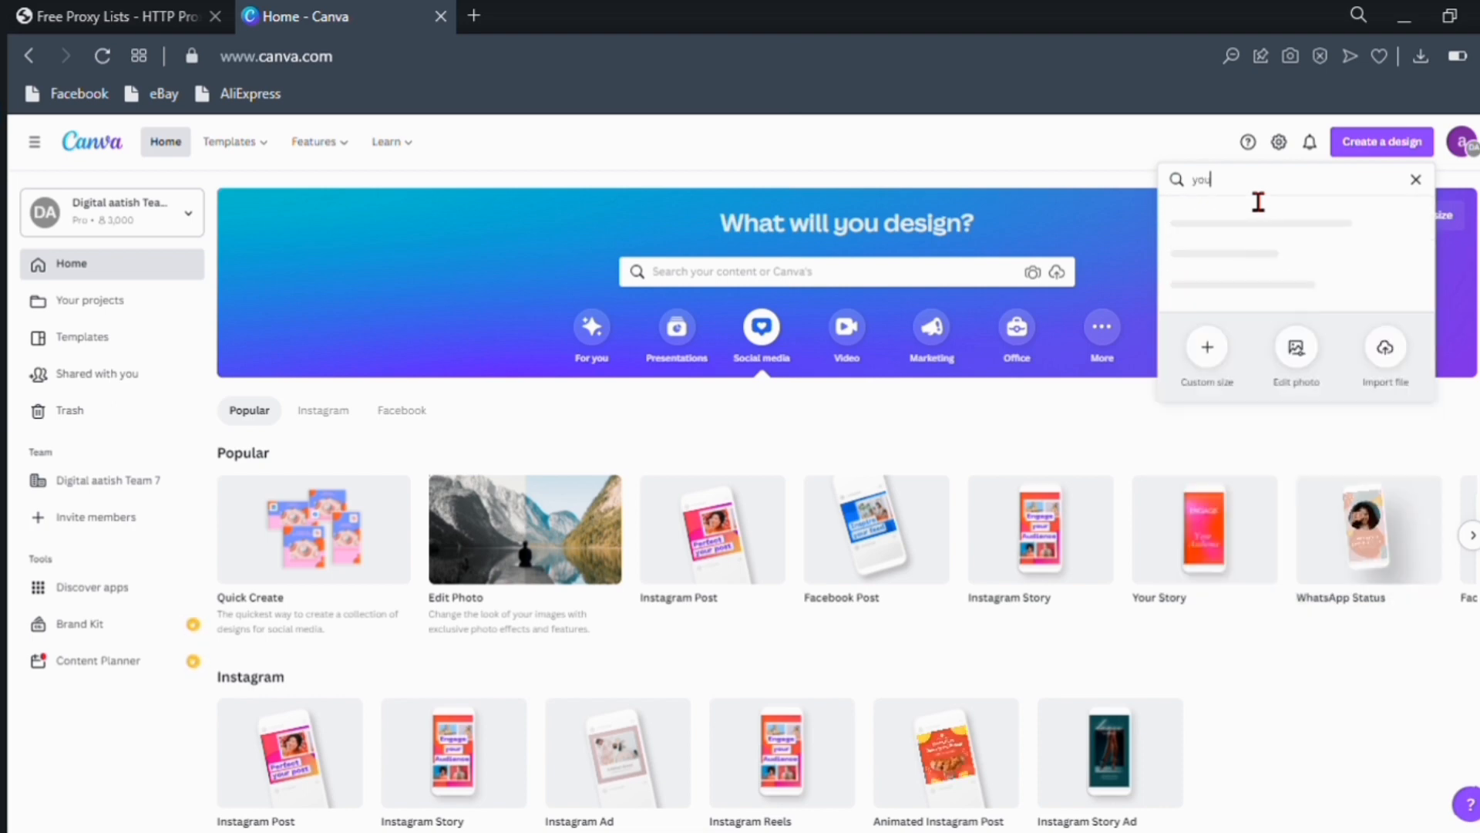
{"action": "type", "text": "tube"}
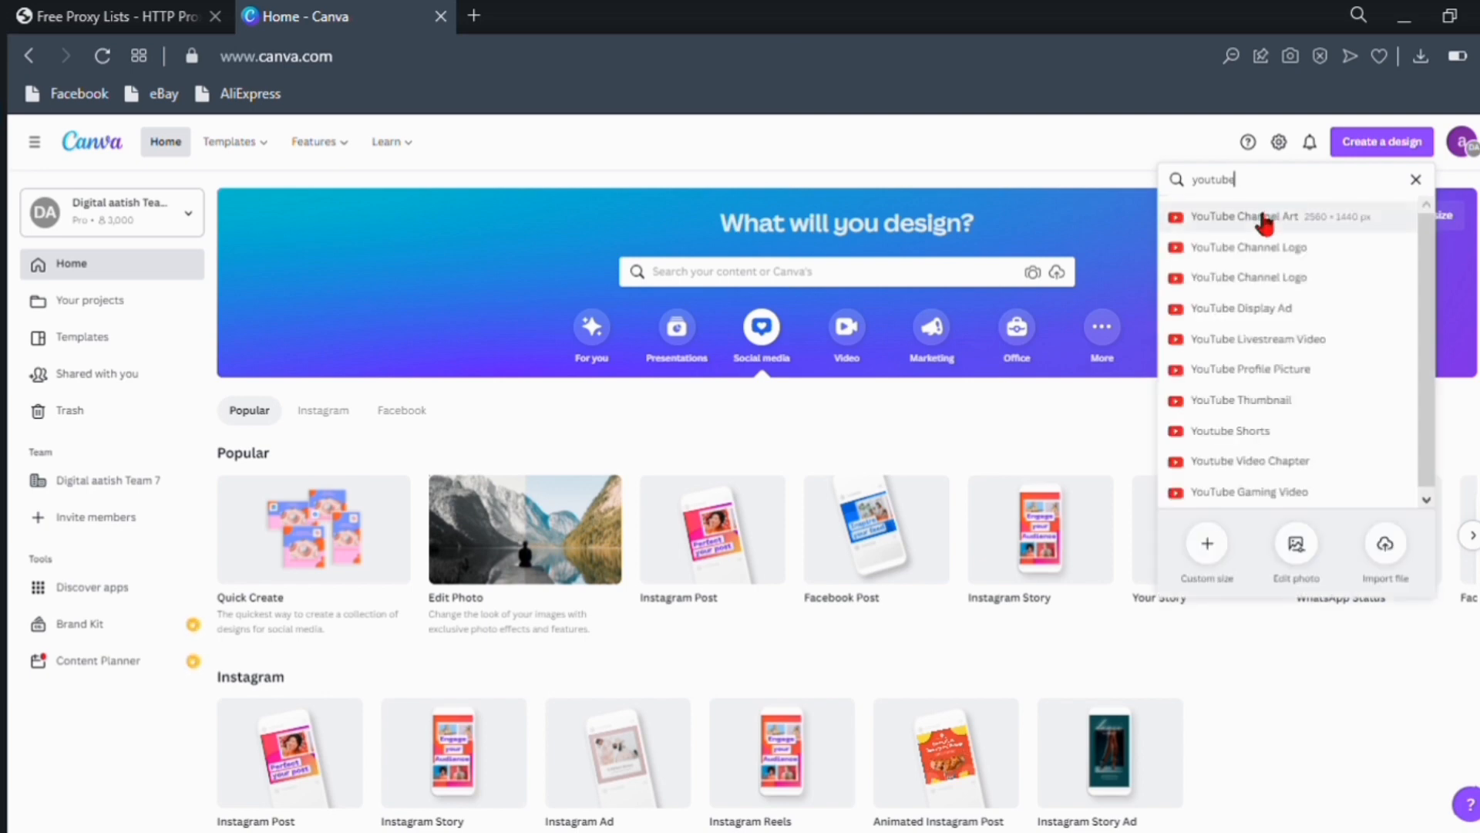
{"action": "left_click", "coordinate": [1262, 219]}
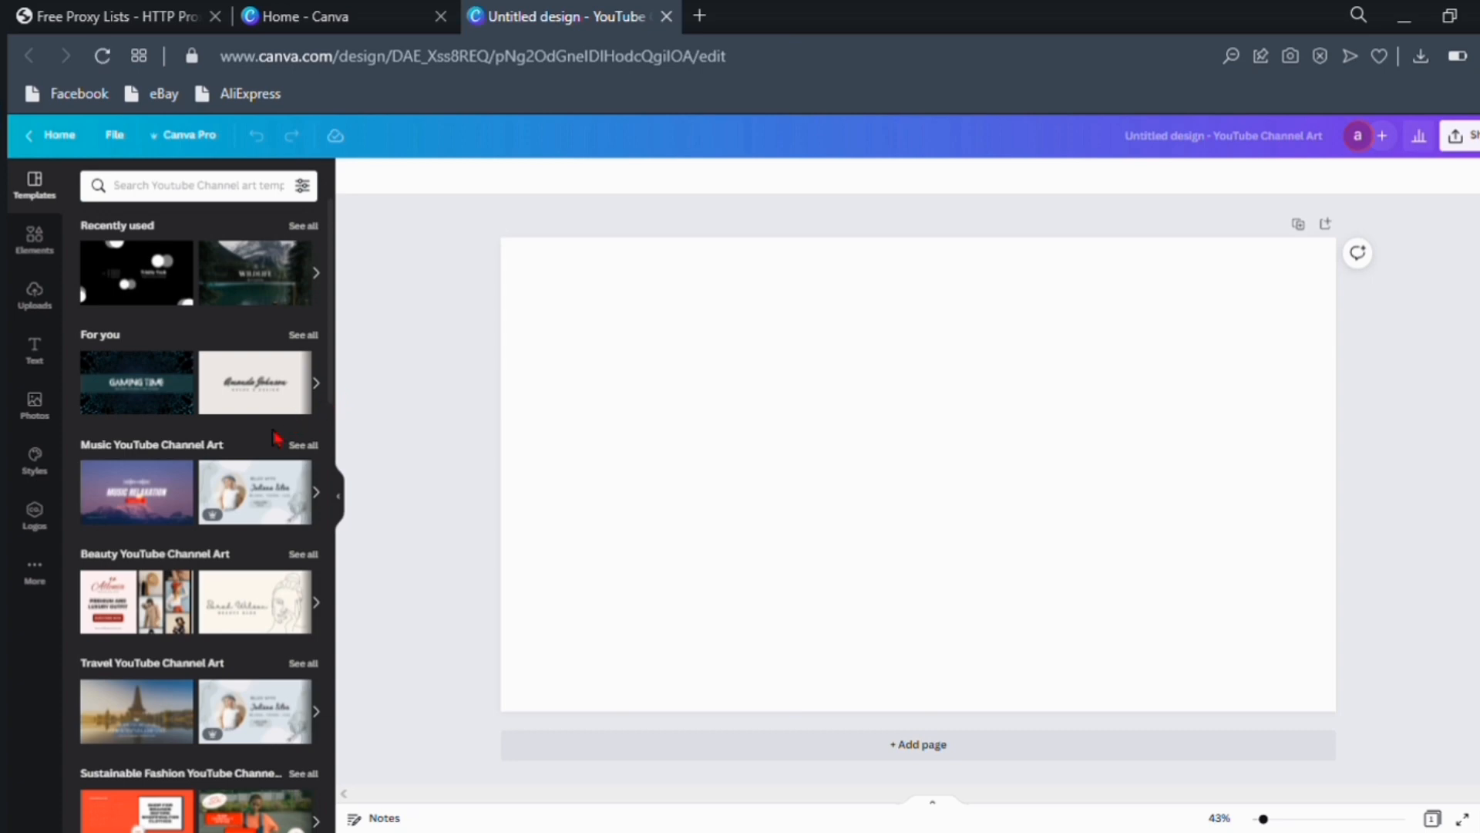
{"action": "scroll", "coordinate": [282, 438], "scroll_direction": "down", "scroll_amount": 3}
{"action": "scroll", "coordinate": [282, 438], "scroll_direction": "down", "scroll_amount": 8}
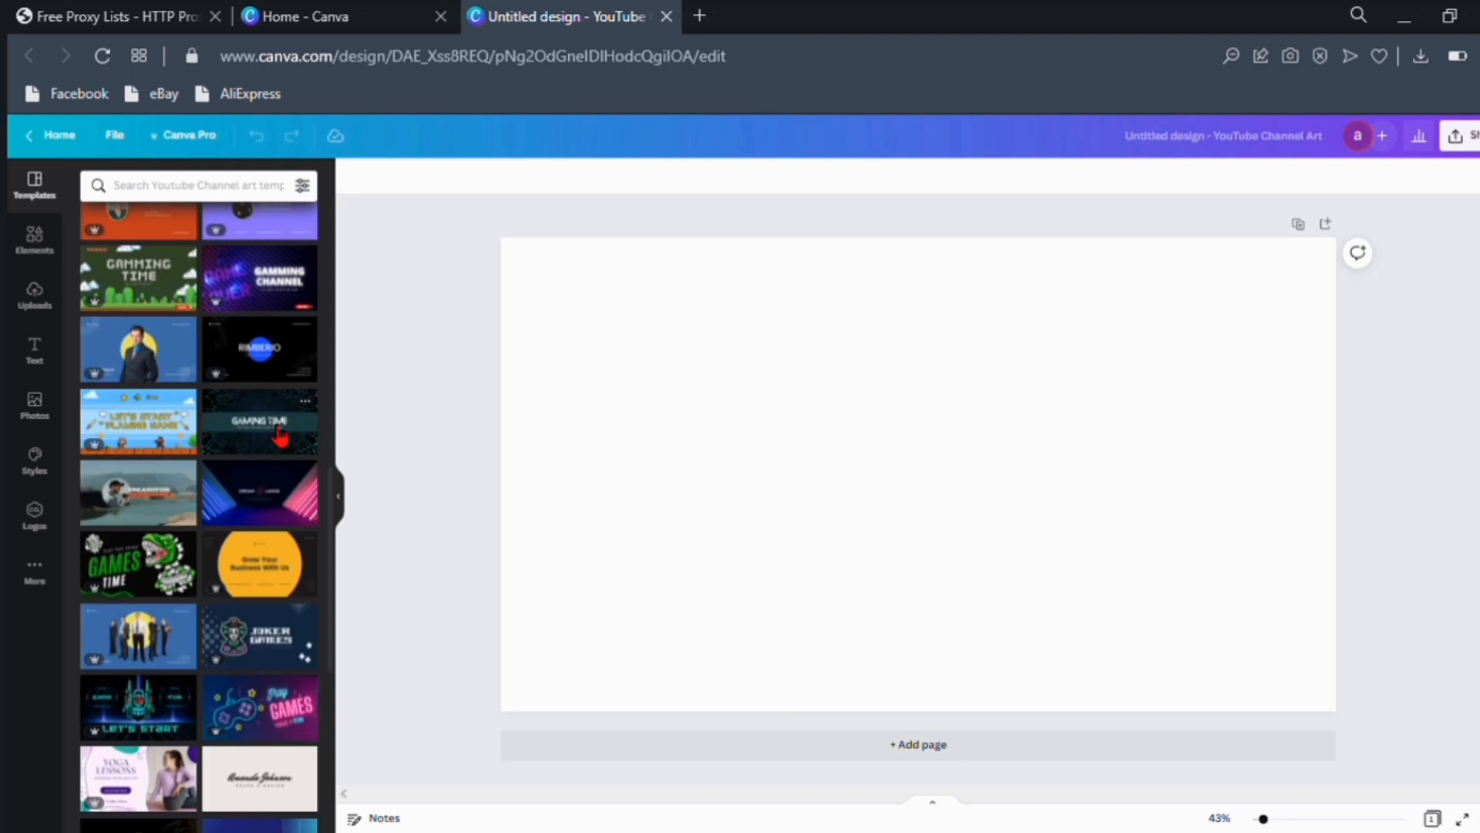
{"action": "scroll", "coordinate": [280, 436], "scroll_direction": "down", "scroll_amount": 5}
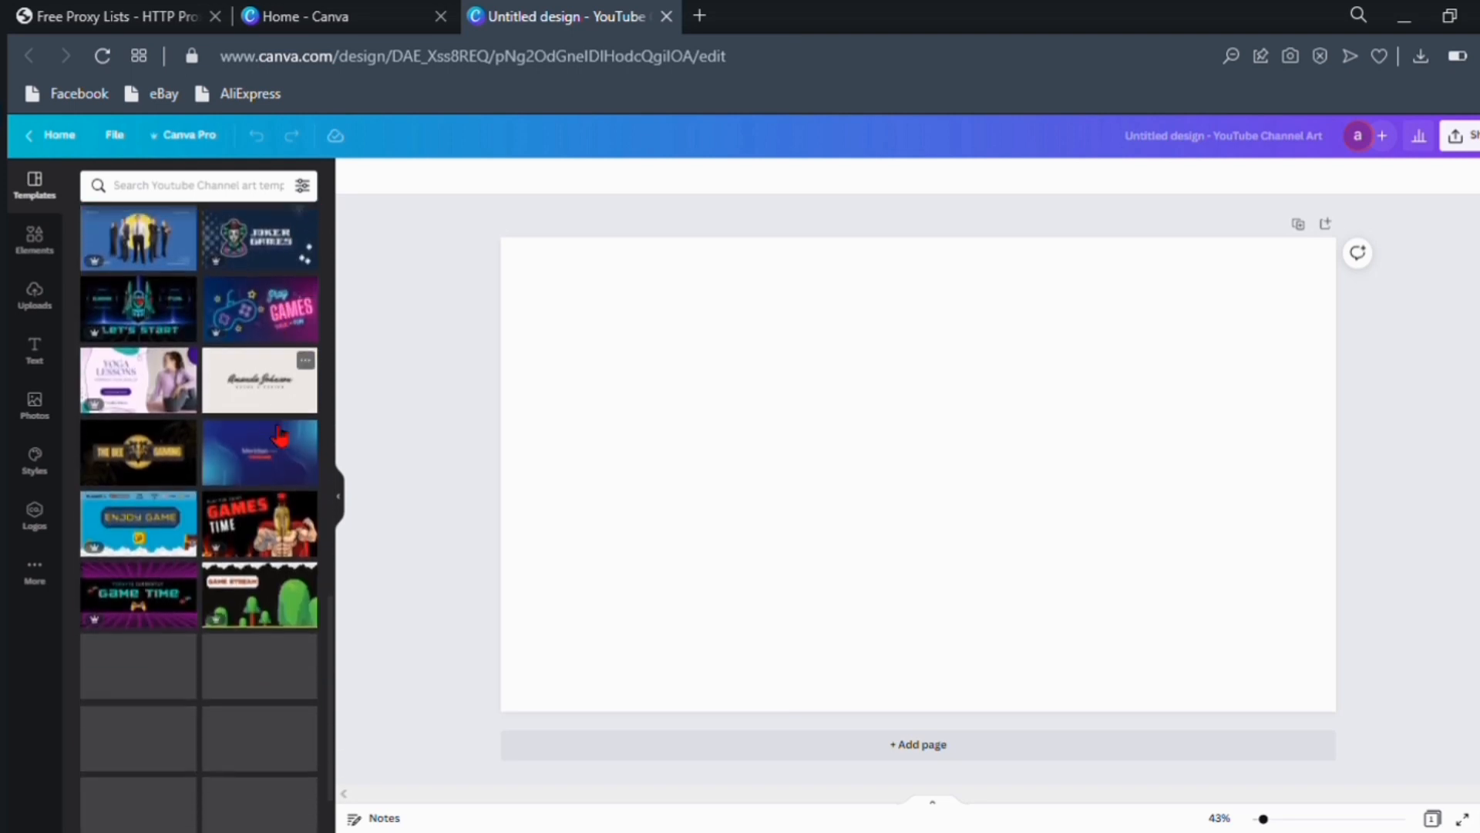
{"action": "scroll", "coordinate": [280, 435], "scroll_direction": "down", "scroll_amount": 2}
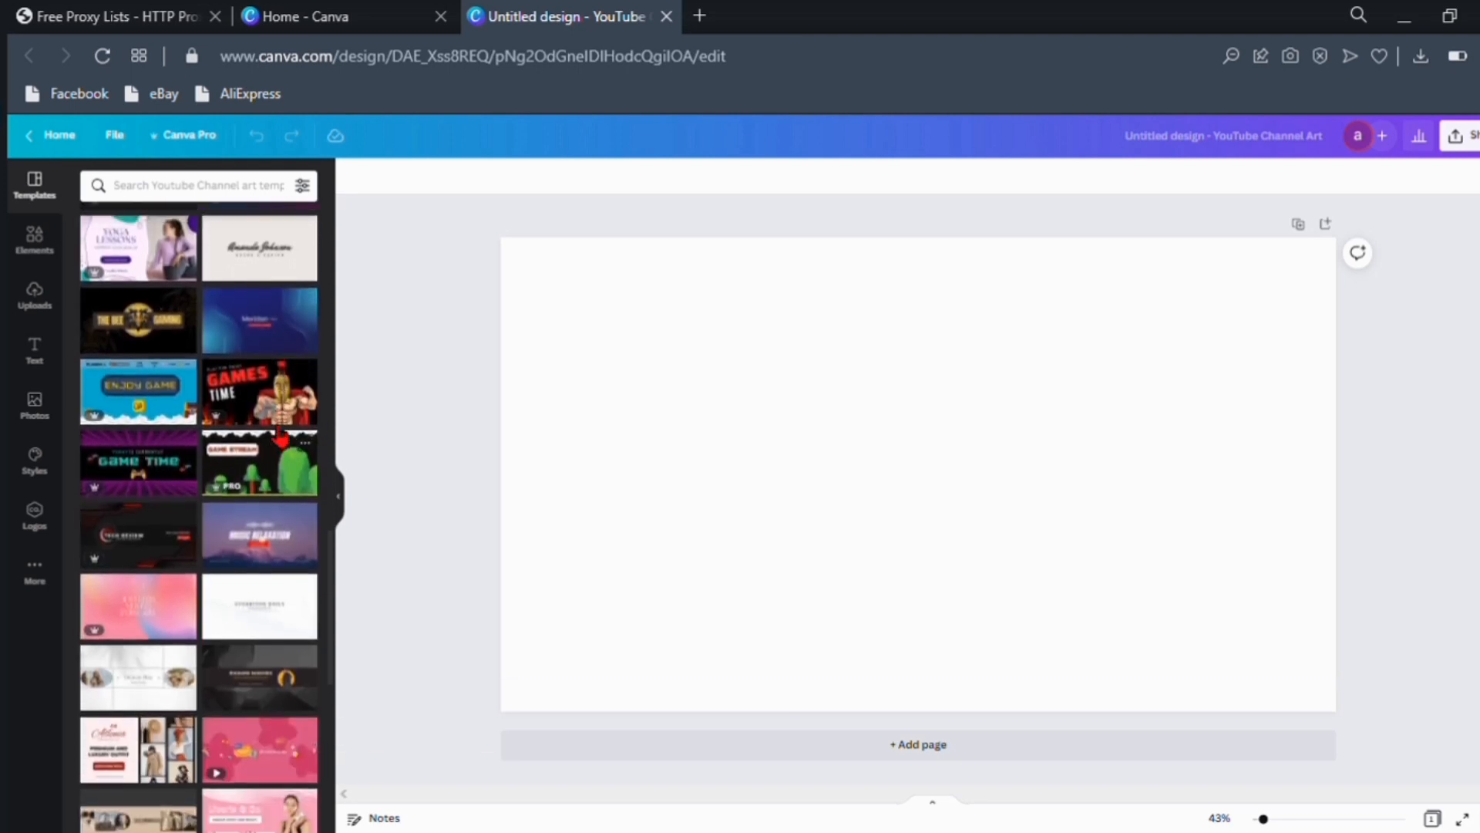
{"action": "scroll", "coordinate": [279, 439], "scroll_direction": "up", "scroll_amount": 10}
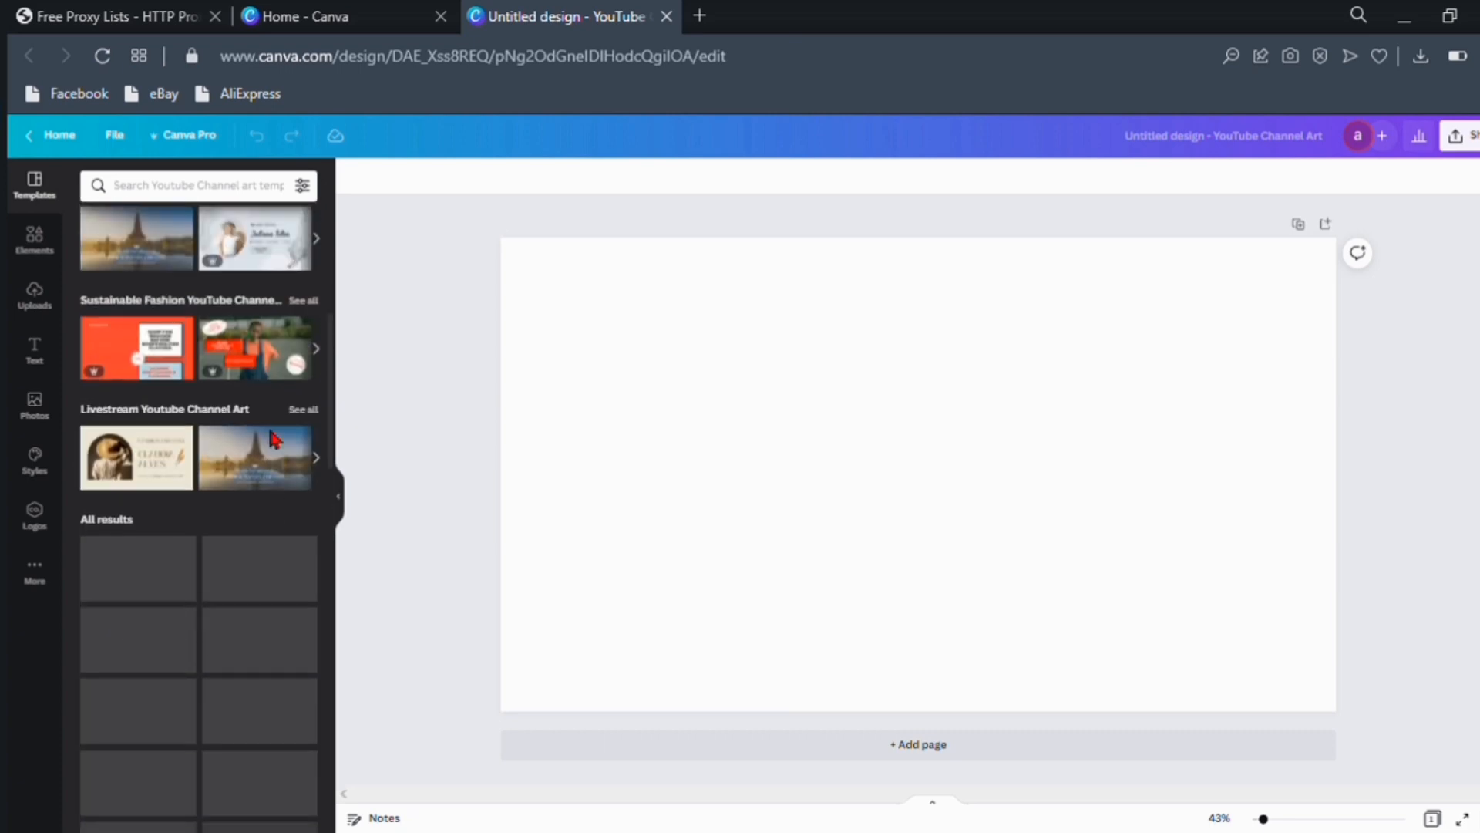
{"action": "scroll", "coordinate": [273, 440], "scroll_direction": "up", "scroll_amount": 5}
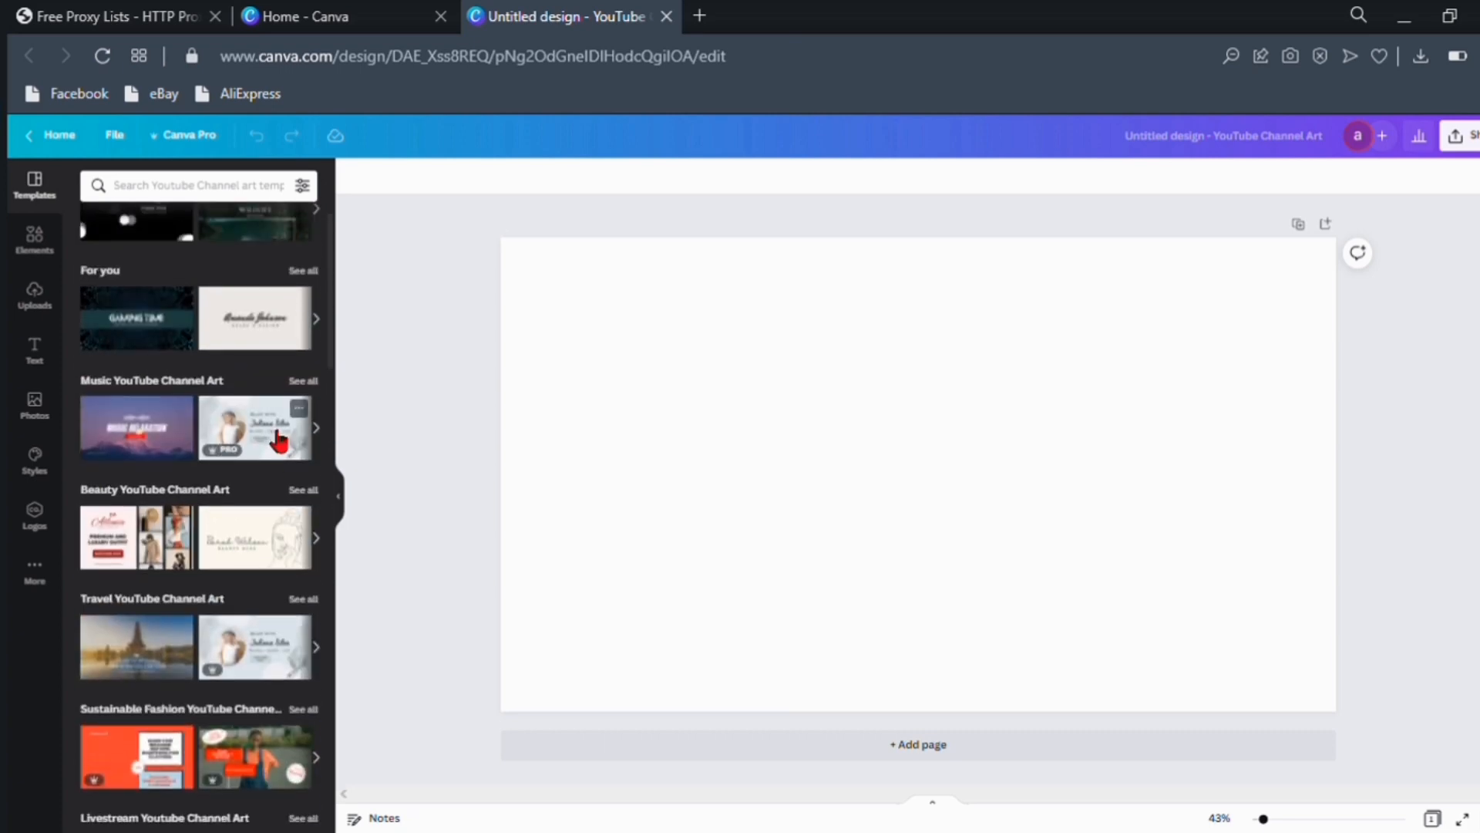
{"action": "scroll", "coordinate": [278, 439], "scroll_direction": "up", "scroll_amount": 1}
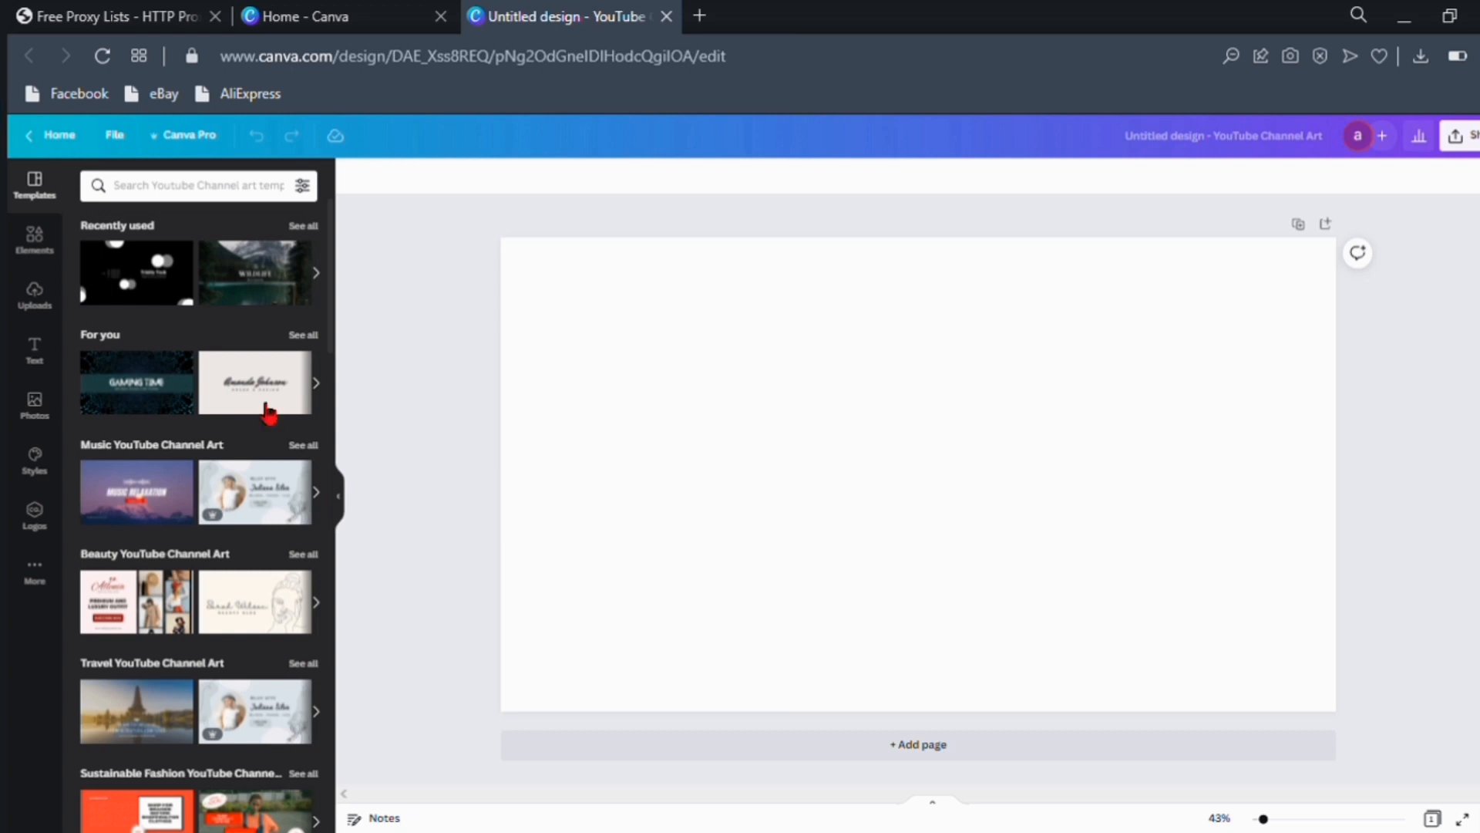
Apply the black Trinity Tech circle template and delete its Twitter and Instagram handle lines
{"action": "left_click", "coordinate": [148, 287]}
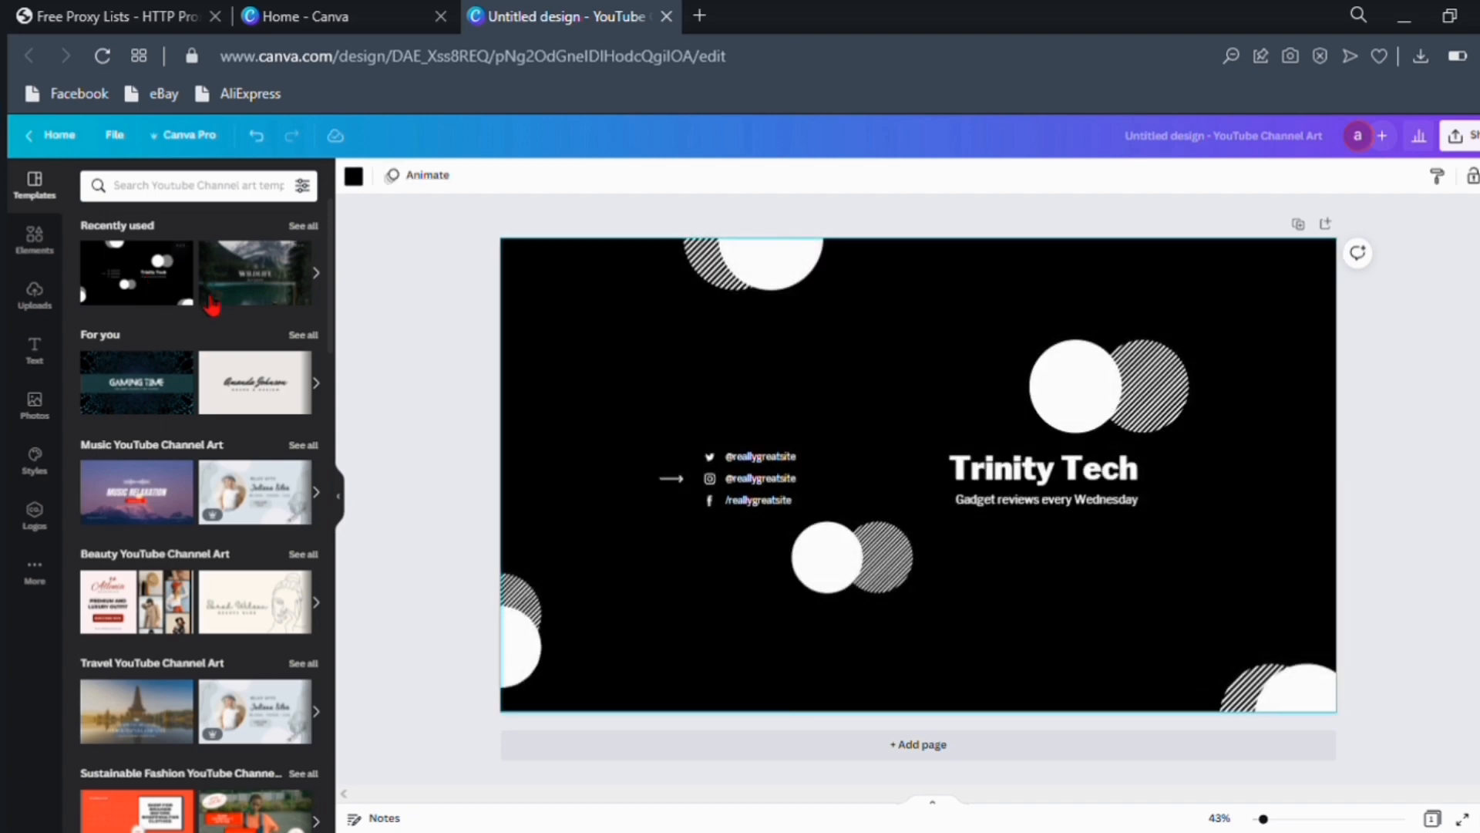
{"action": "right_click", "coordinate": [767, 463]}
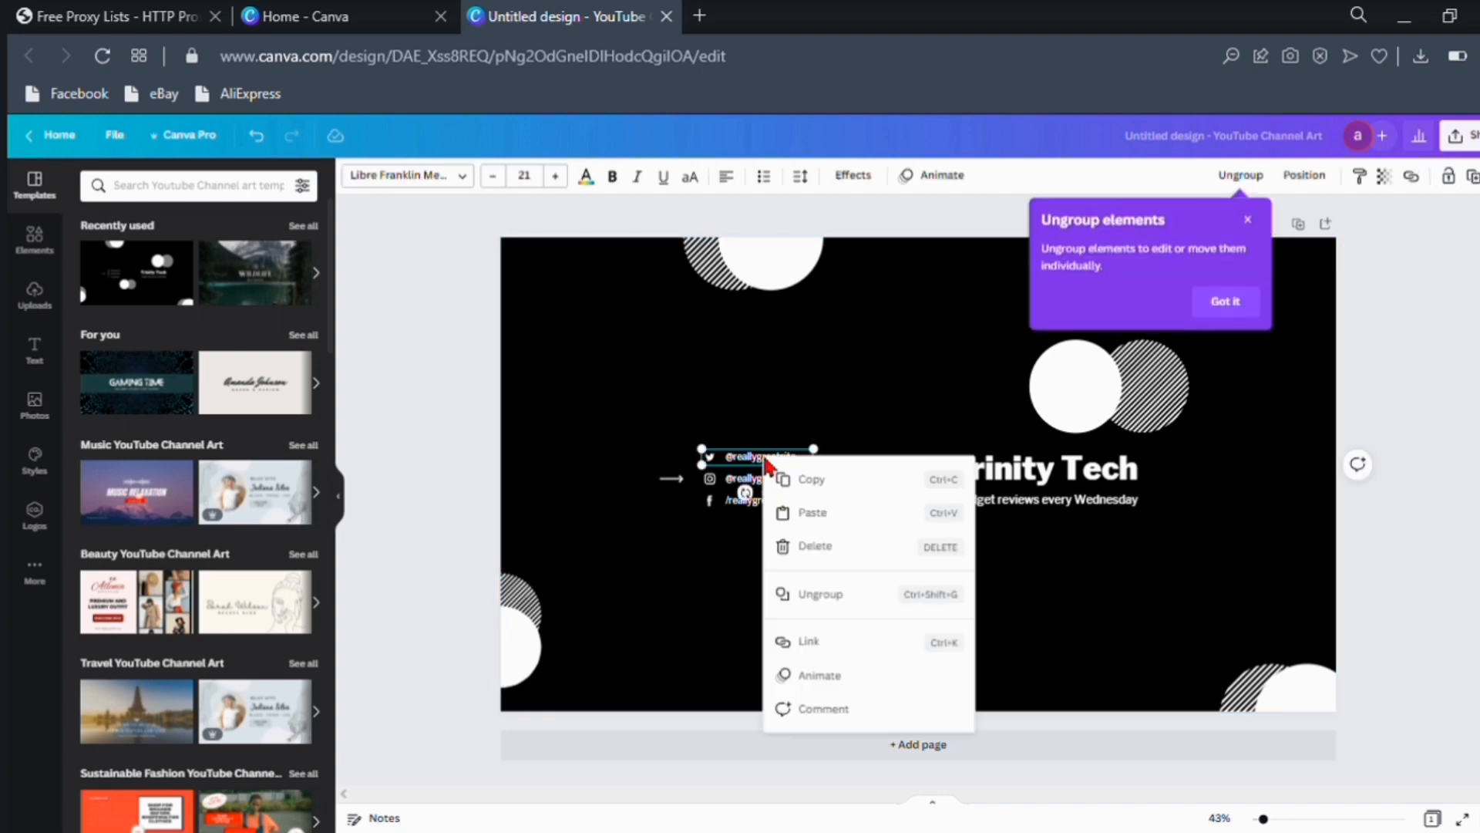
{"action": "left_click", "coordinate": [831, 549]}
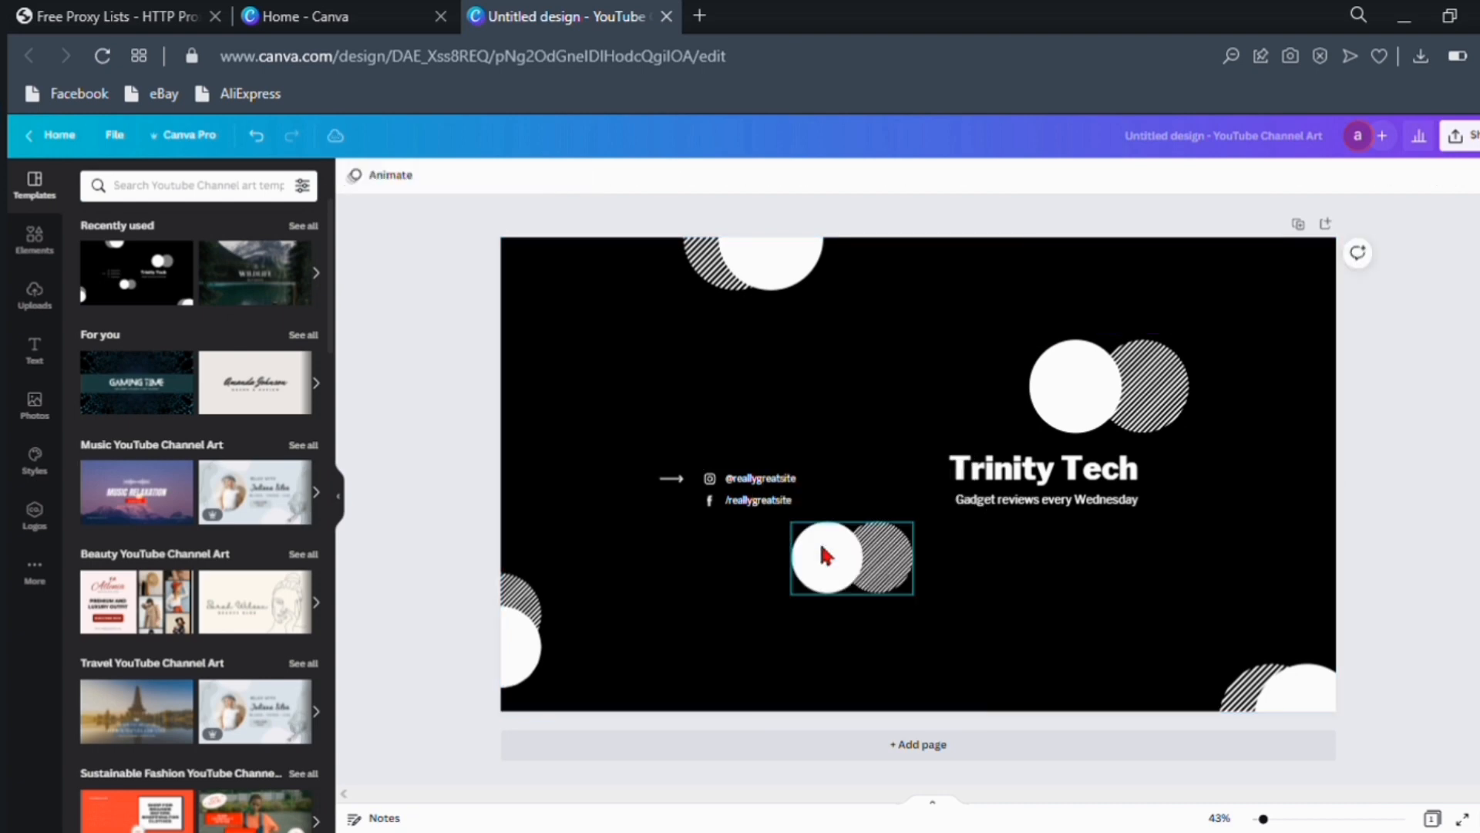
{"action": "right_click", "coordinate": [772, 487]}
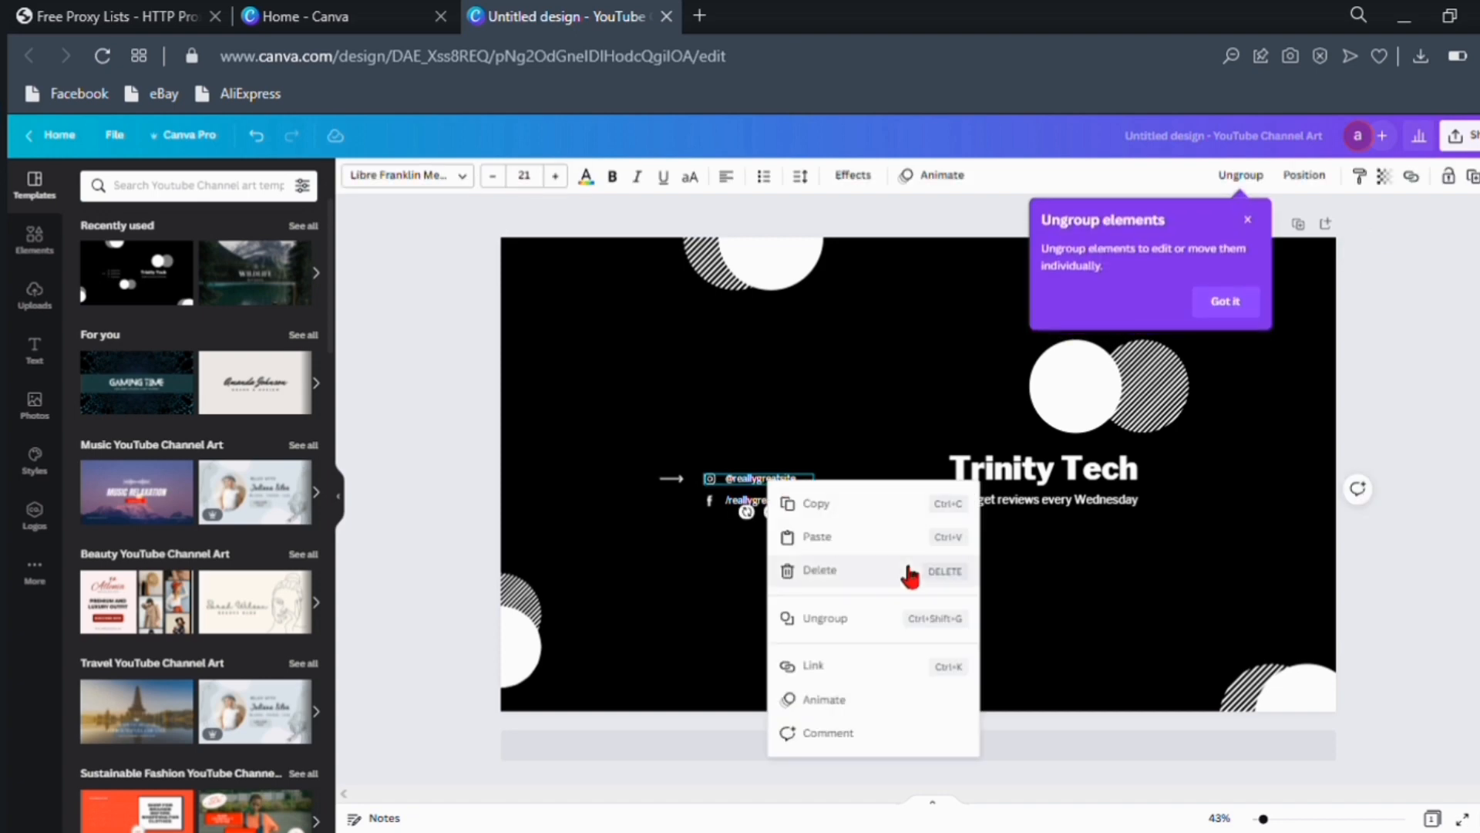
{"action": "left_click", "coordinate": [833, 572]}
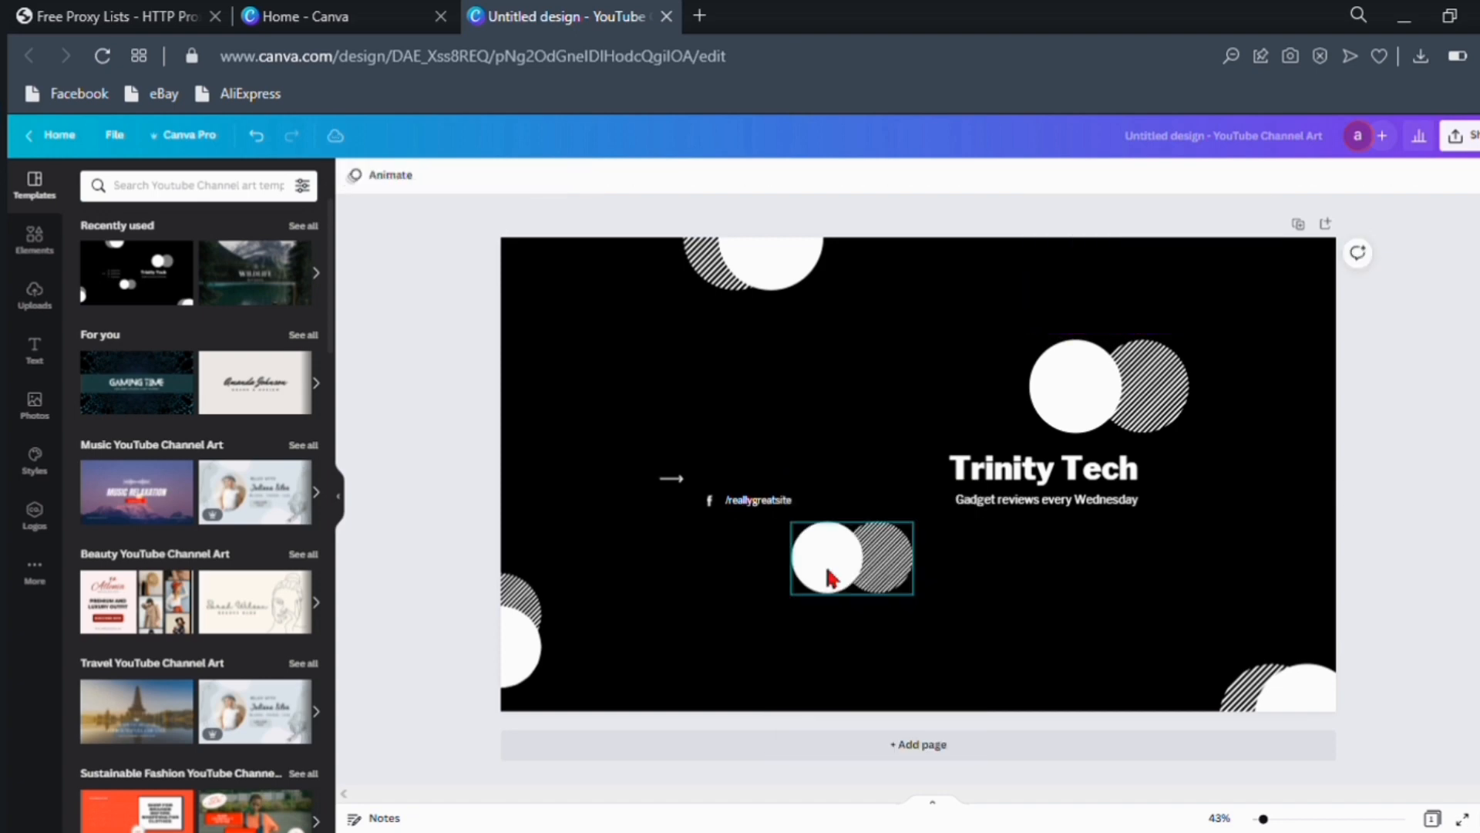
Delete the Facebook handle line and the leftover small arrow
{"action": "right_click", "coordinate": [755, 503]}
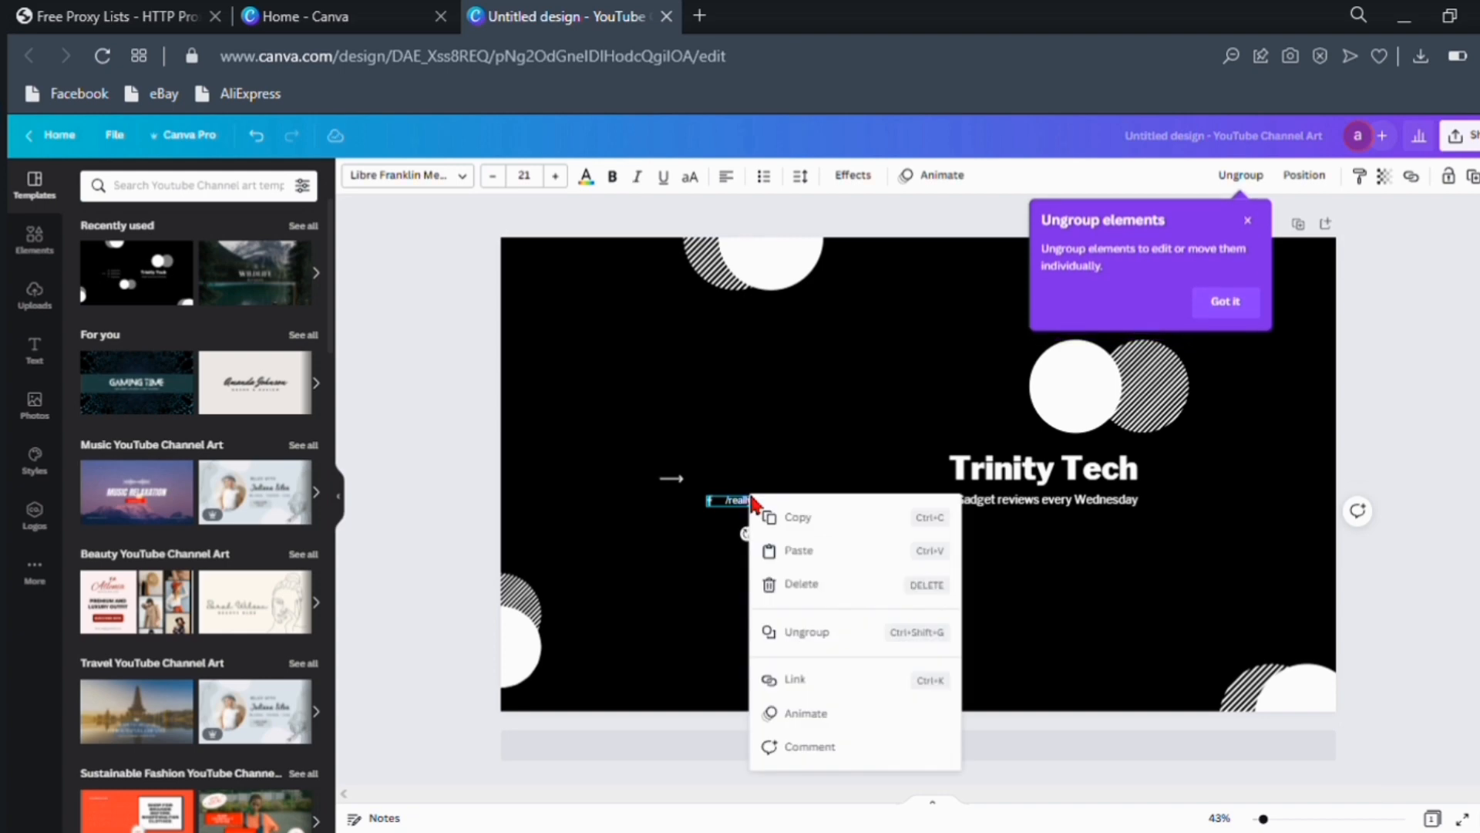
{"action": "left_click", "coordinate": [815, 588]}
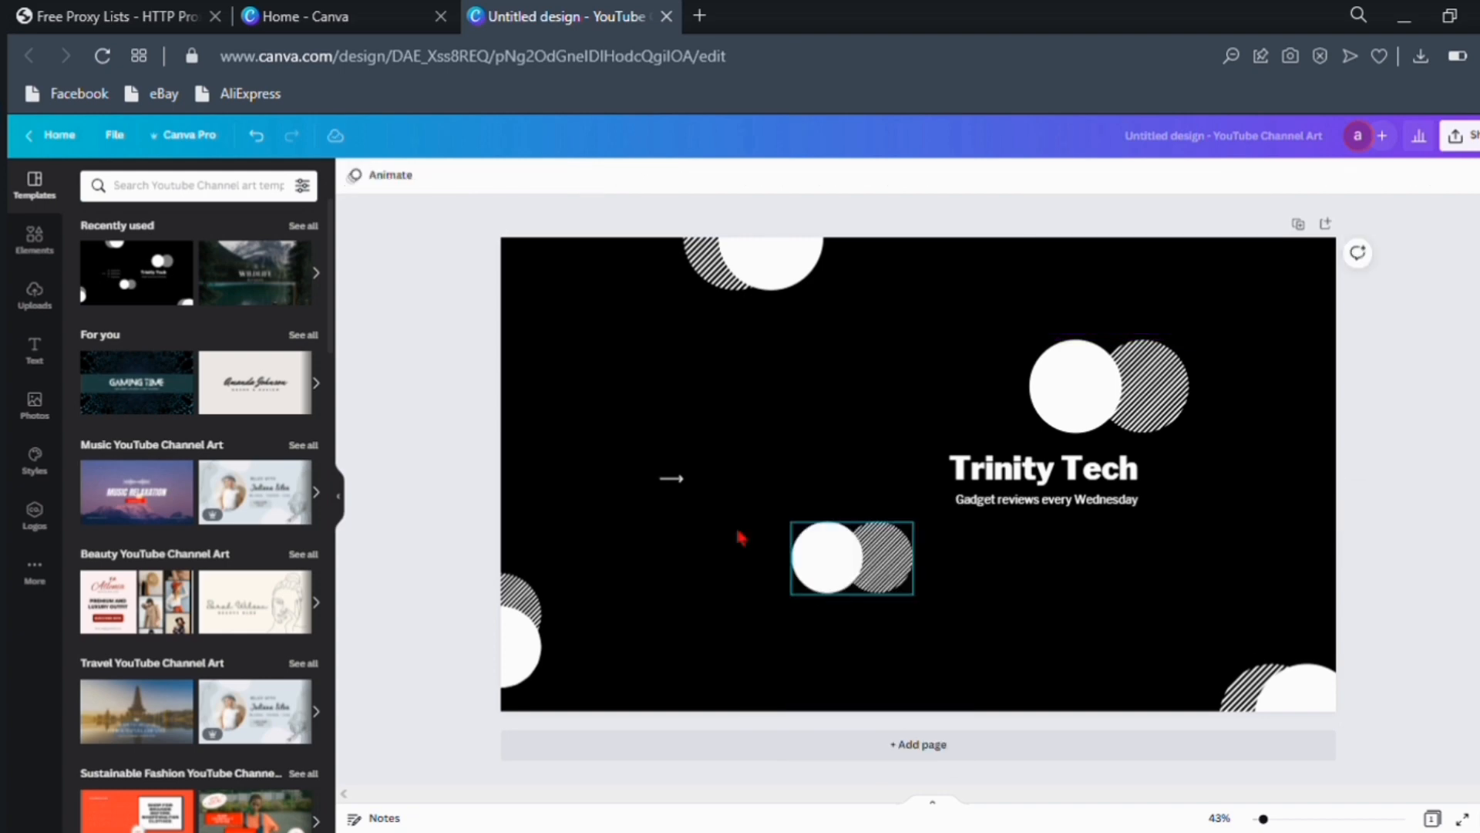
{"action": "right_click", "coordinate": [672, 481]}
{"action": "left_click", "coordinate": [734, 573]}
Reposition the upper and lower circle pairs and centre the Trinity Tech title on the canvas
{"action": "left_click_drag", "start_coordinate": [870, 562], "coordinate": [781, 626]}
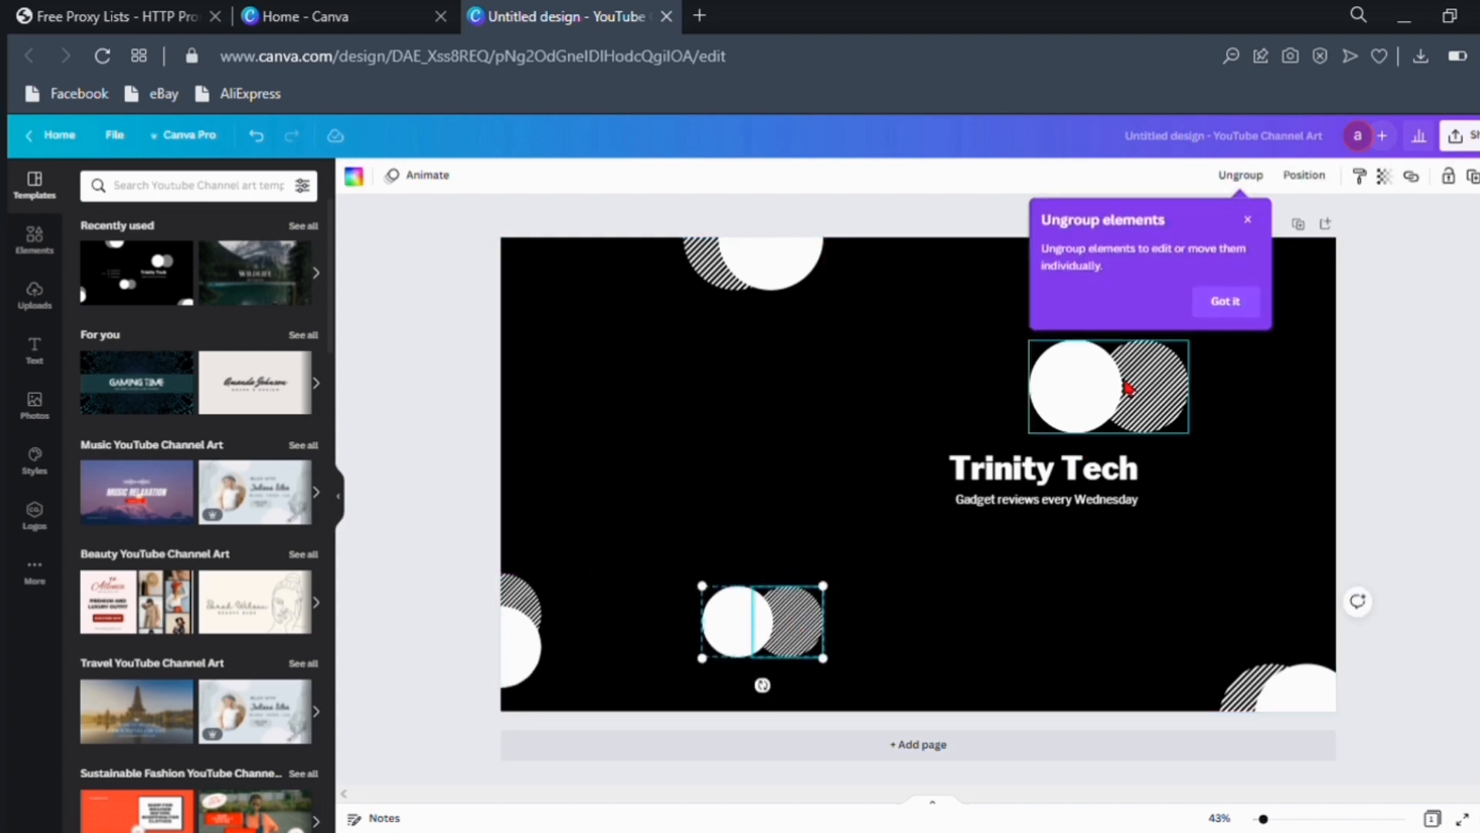
{"action": "left_click_drag", "start_coordinate": [1125, 388], "coordinate": [1179, 358]}
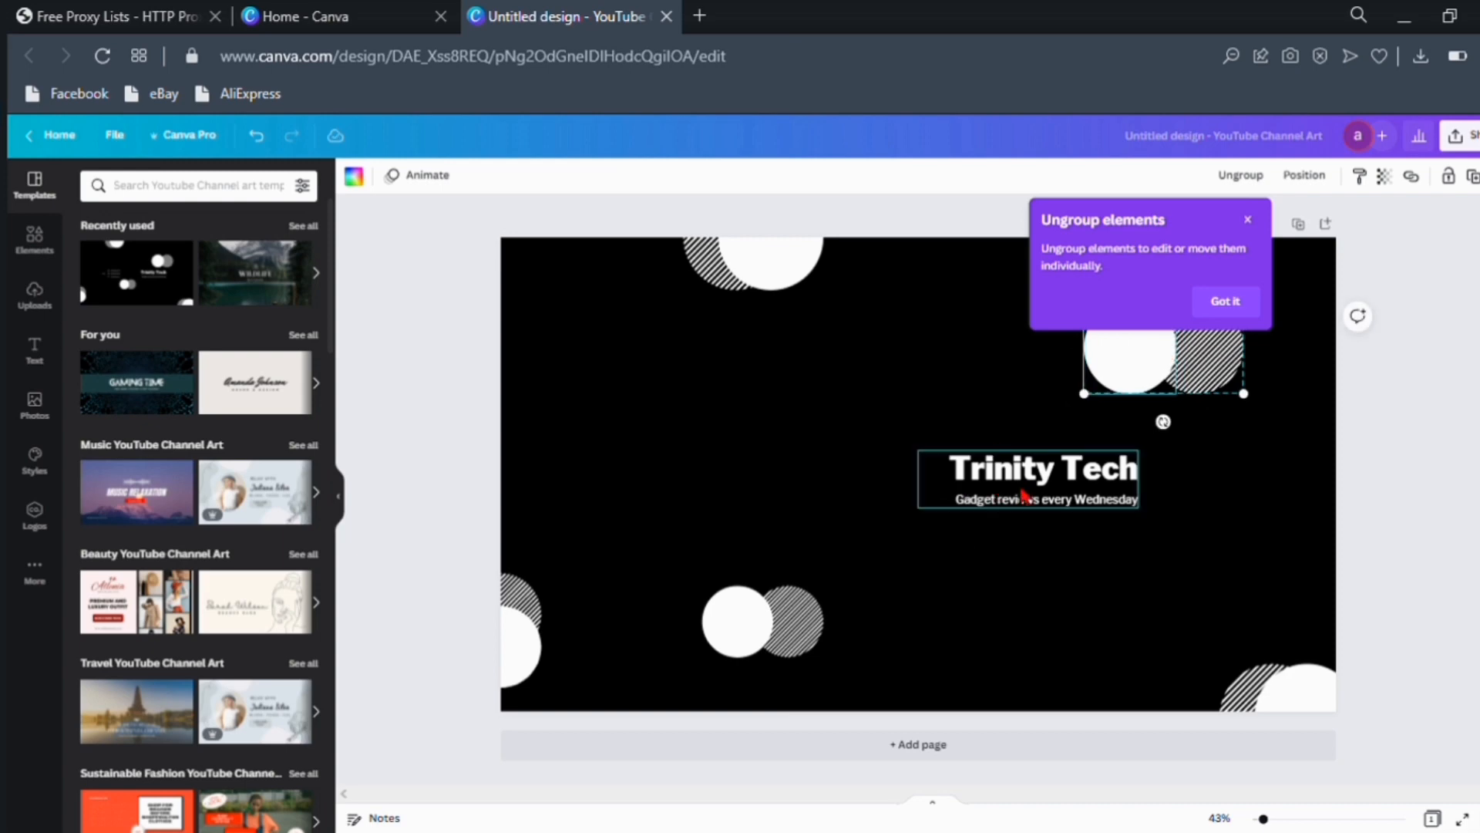
{"action": "left_click_drag", "start_coordinate": [1030, 497], "coordinate": [928, 469]}
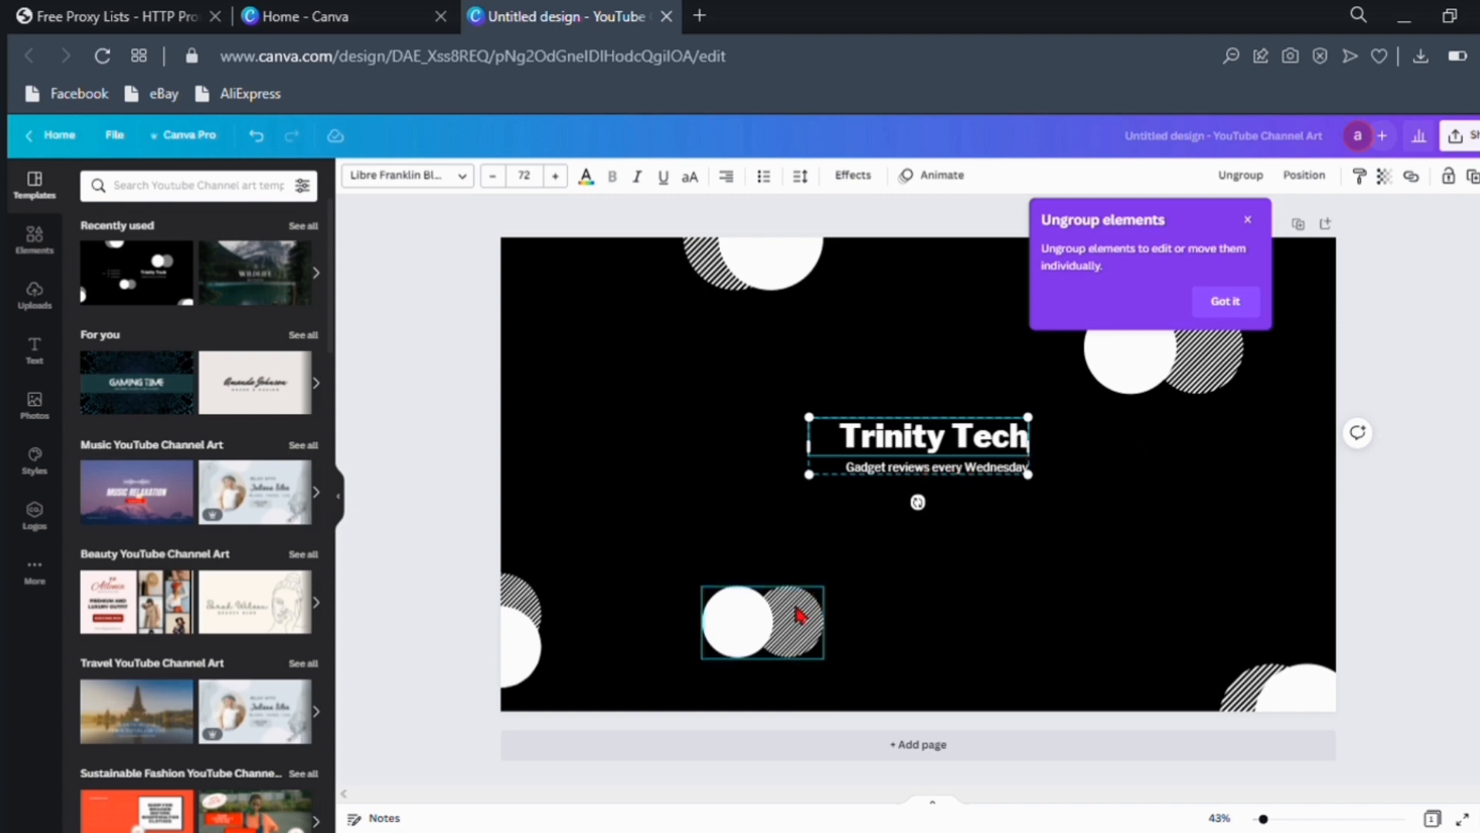
{"action": "left_click_drag", "start_coordinate": [800, 615], "coordinate": [842, 560]}
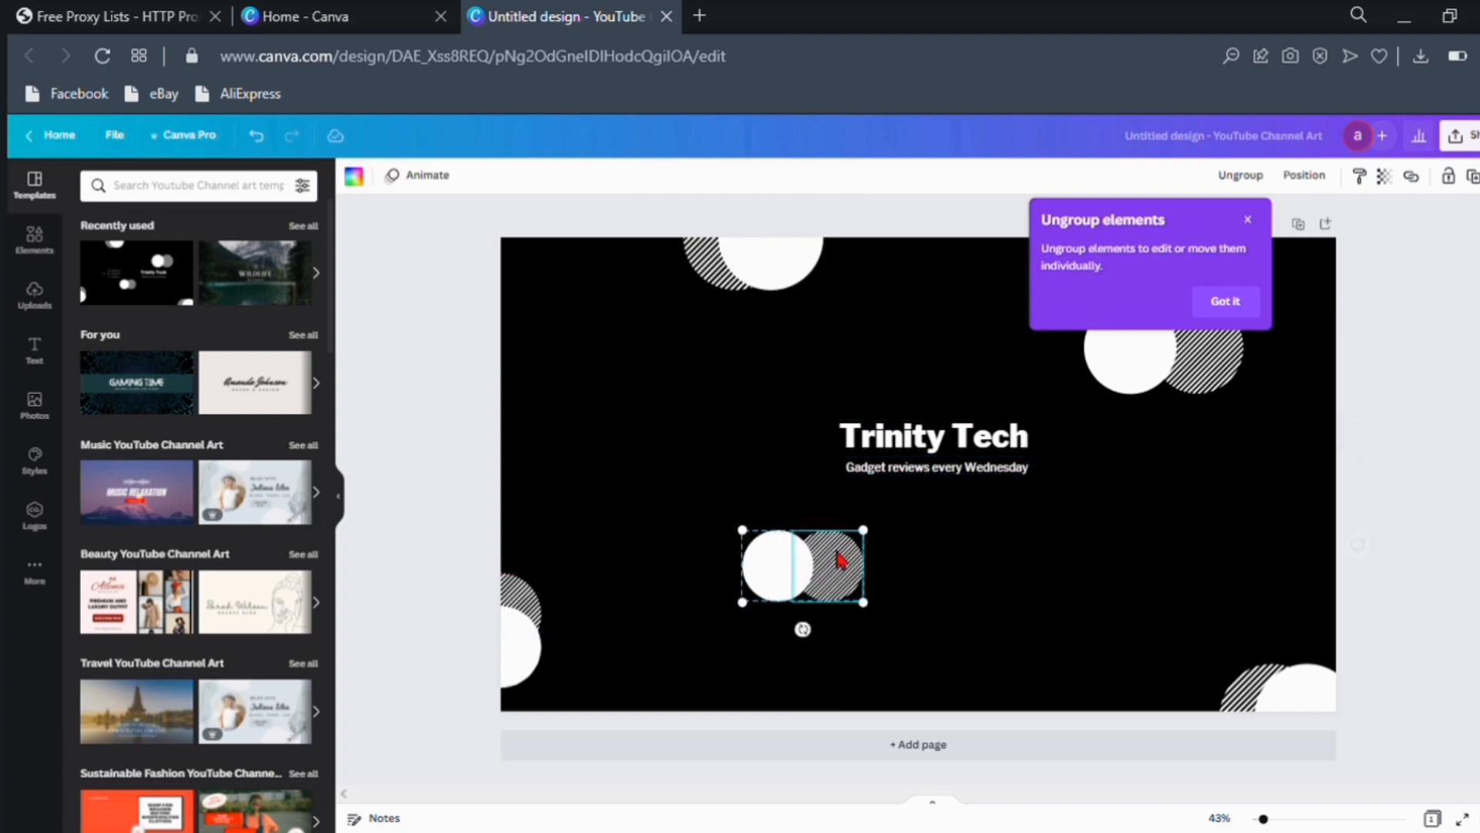
Replace 'Trinity Tech' with the creator's name and widen the box to one line
{"action": "left_click", "coordinate": [989, 439]}
{"action": "double_click", "coordinate": [1000, 441]}
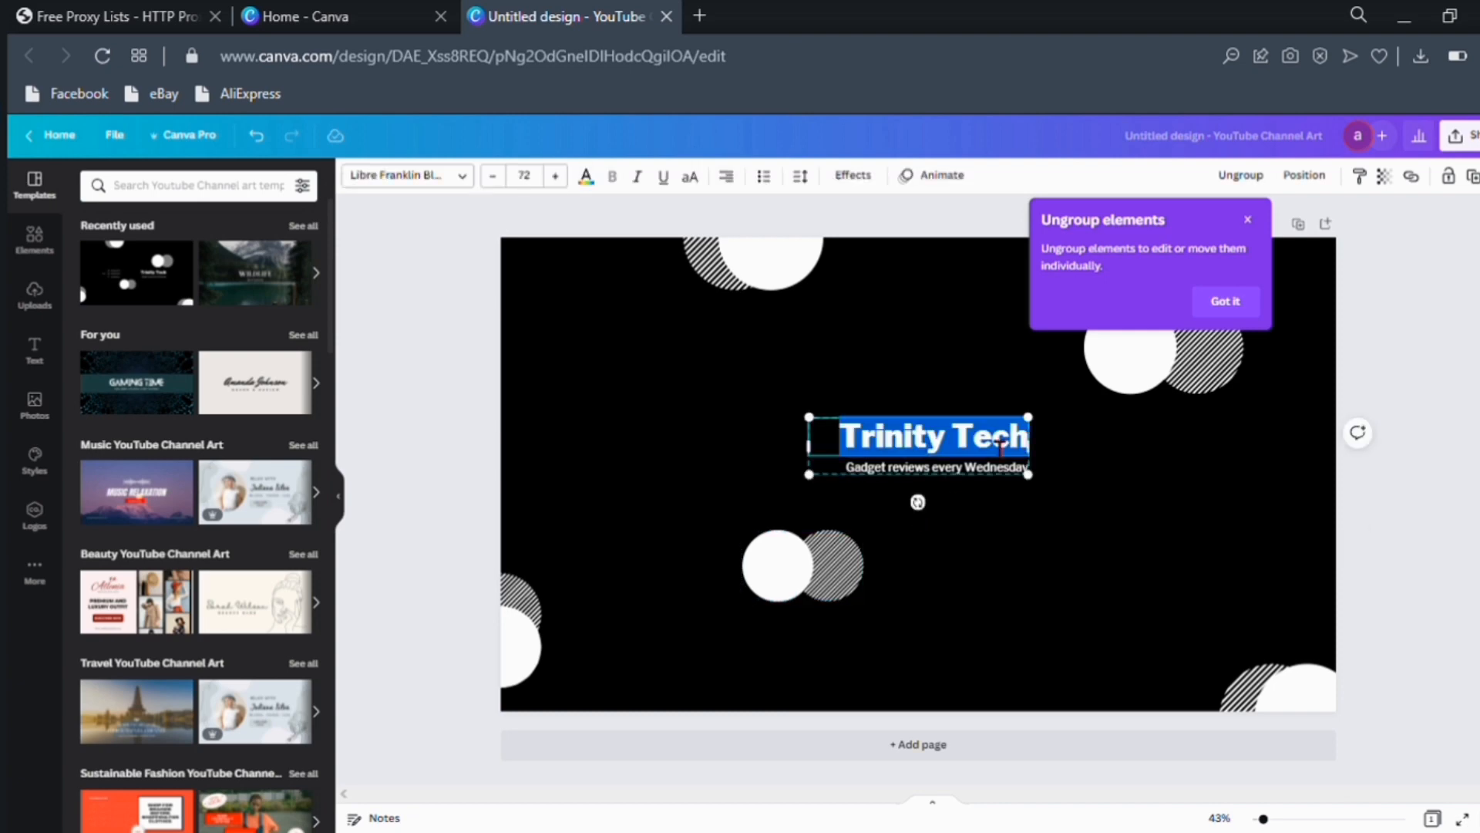
{"action": "key", "text": "BackSpace"}
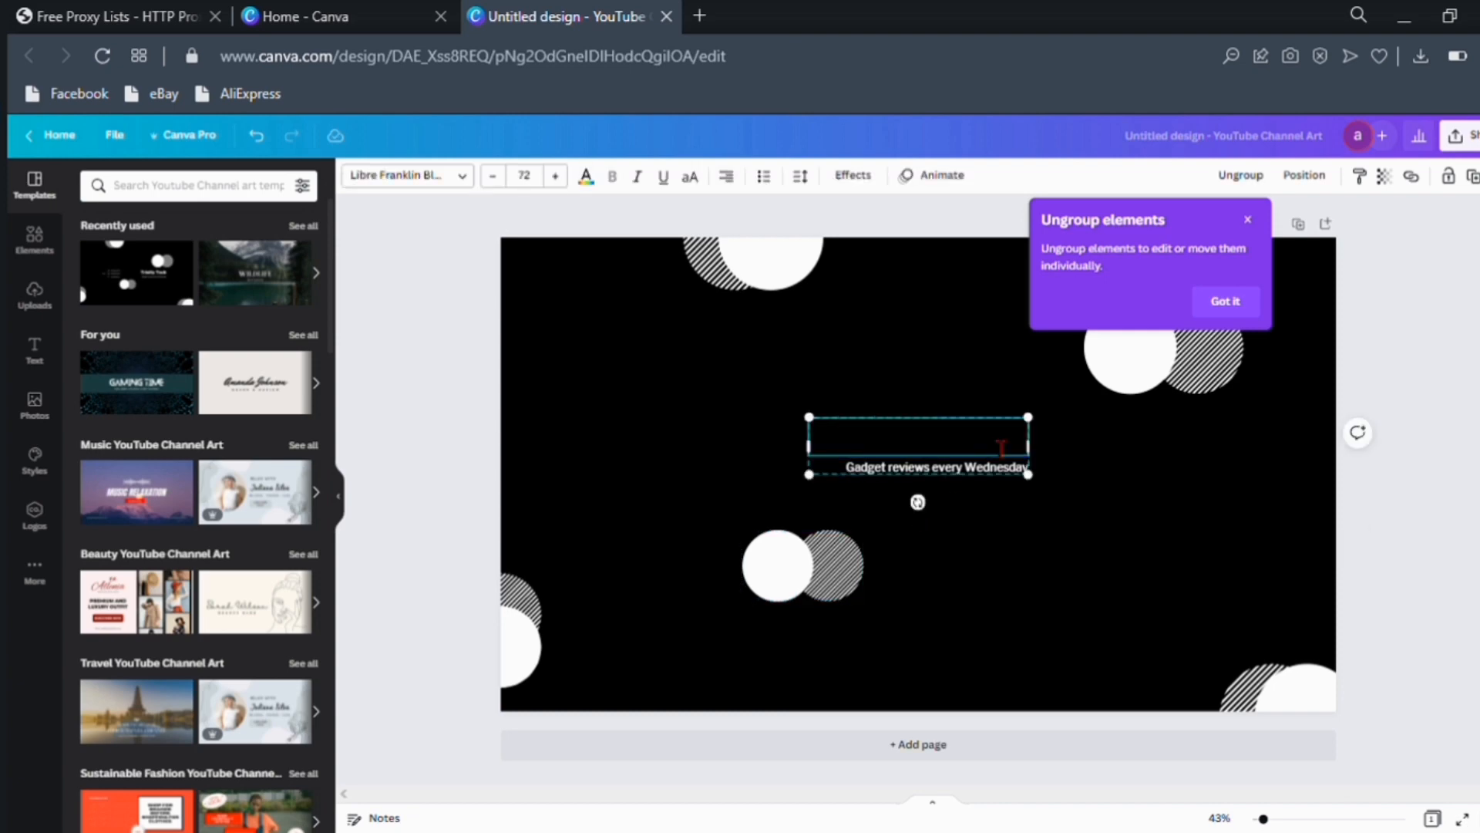
{"action": "type", "text": "a"}
{"action": "key", "text": "BackSpace"}
{"action": "type", "text": "ANDREW"}
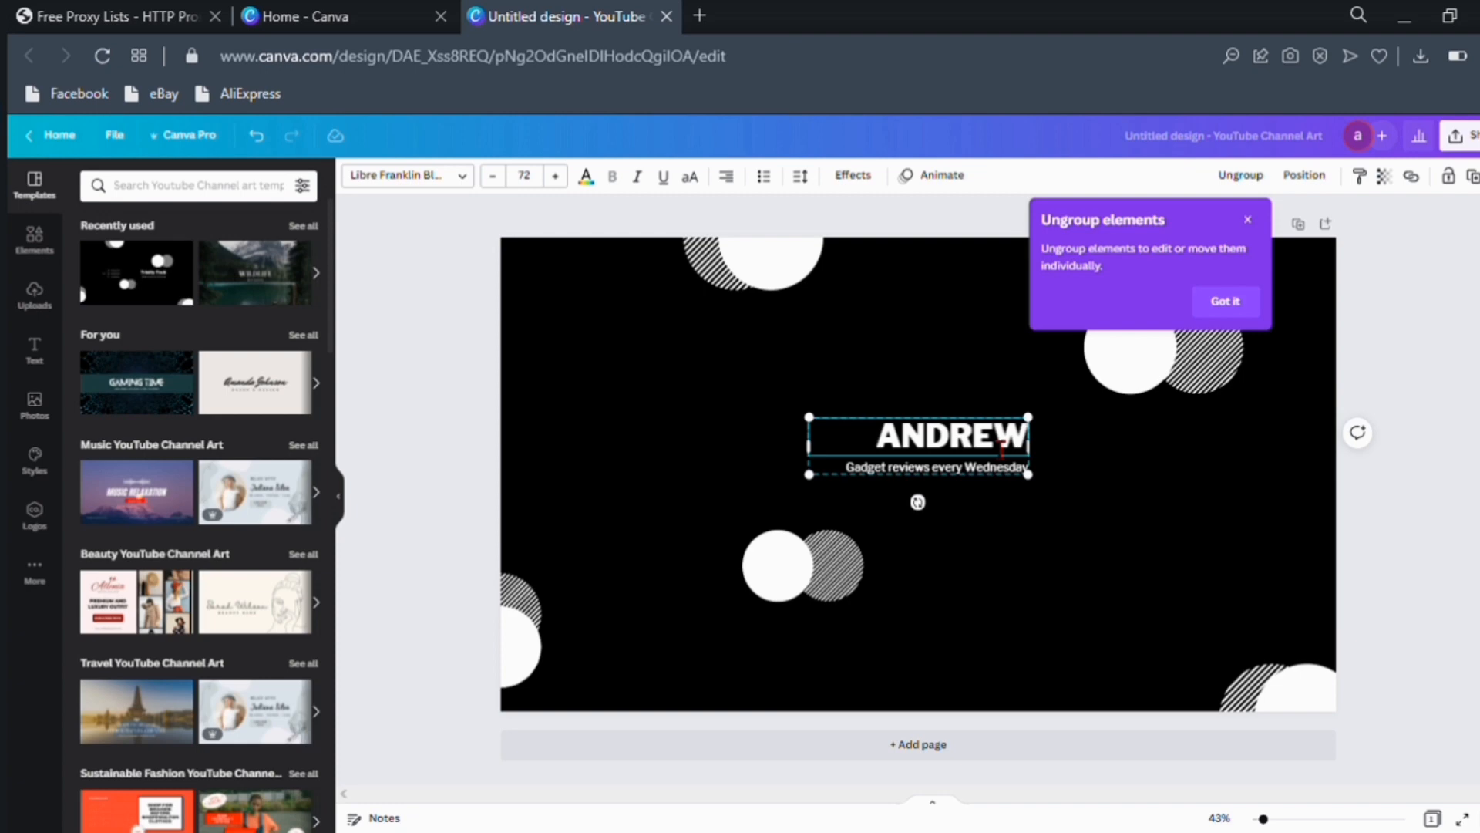
{"action": "type", "text": " STAR"}
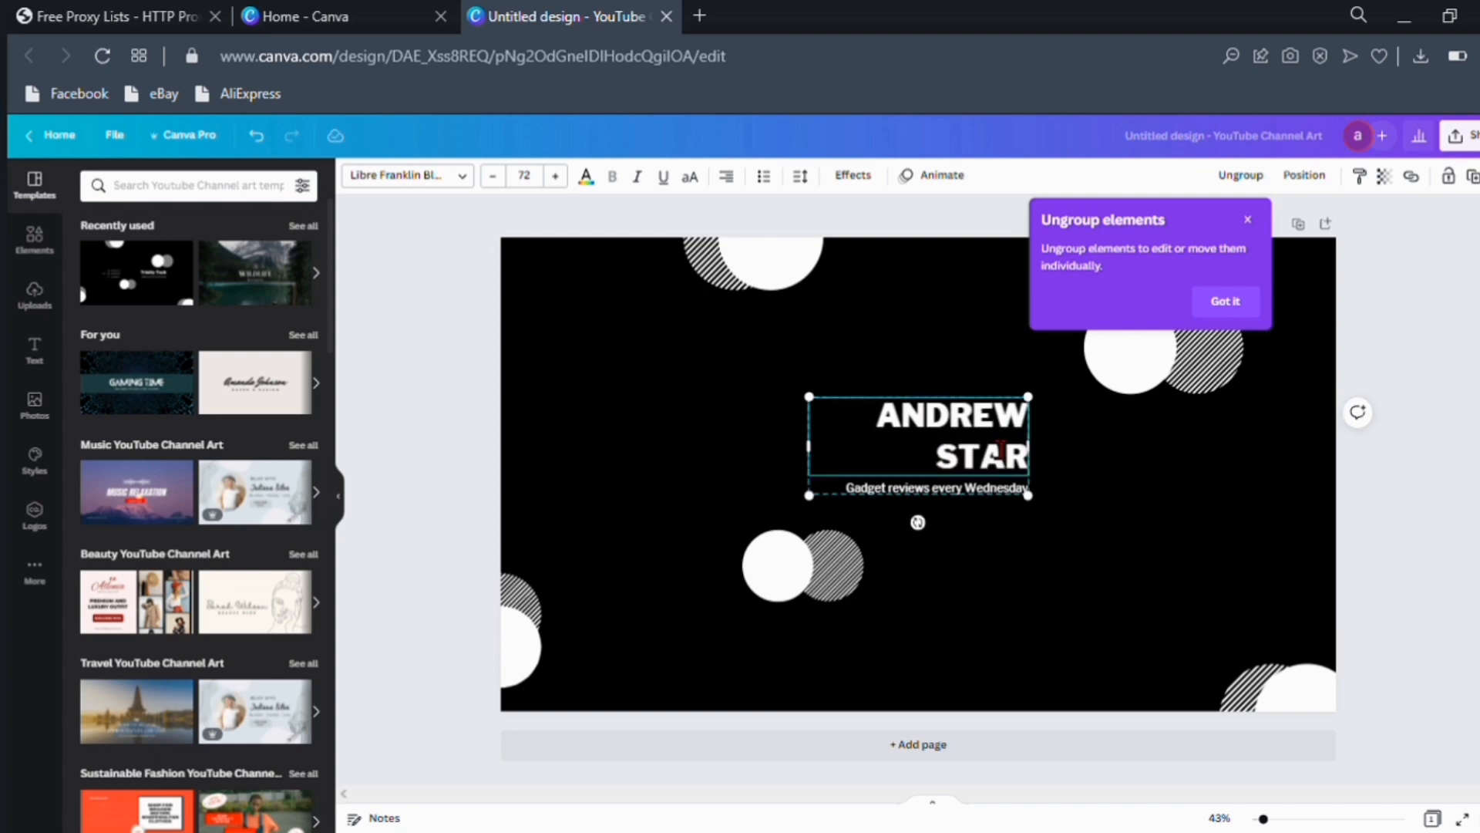
{"action": "type", "text": "Z"}
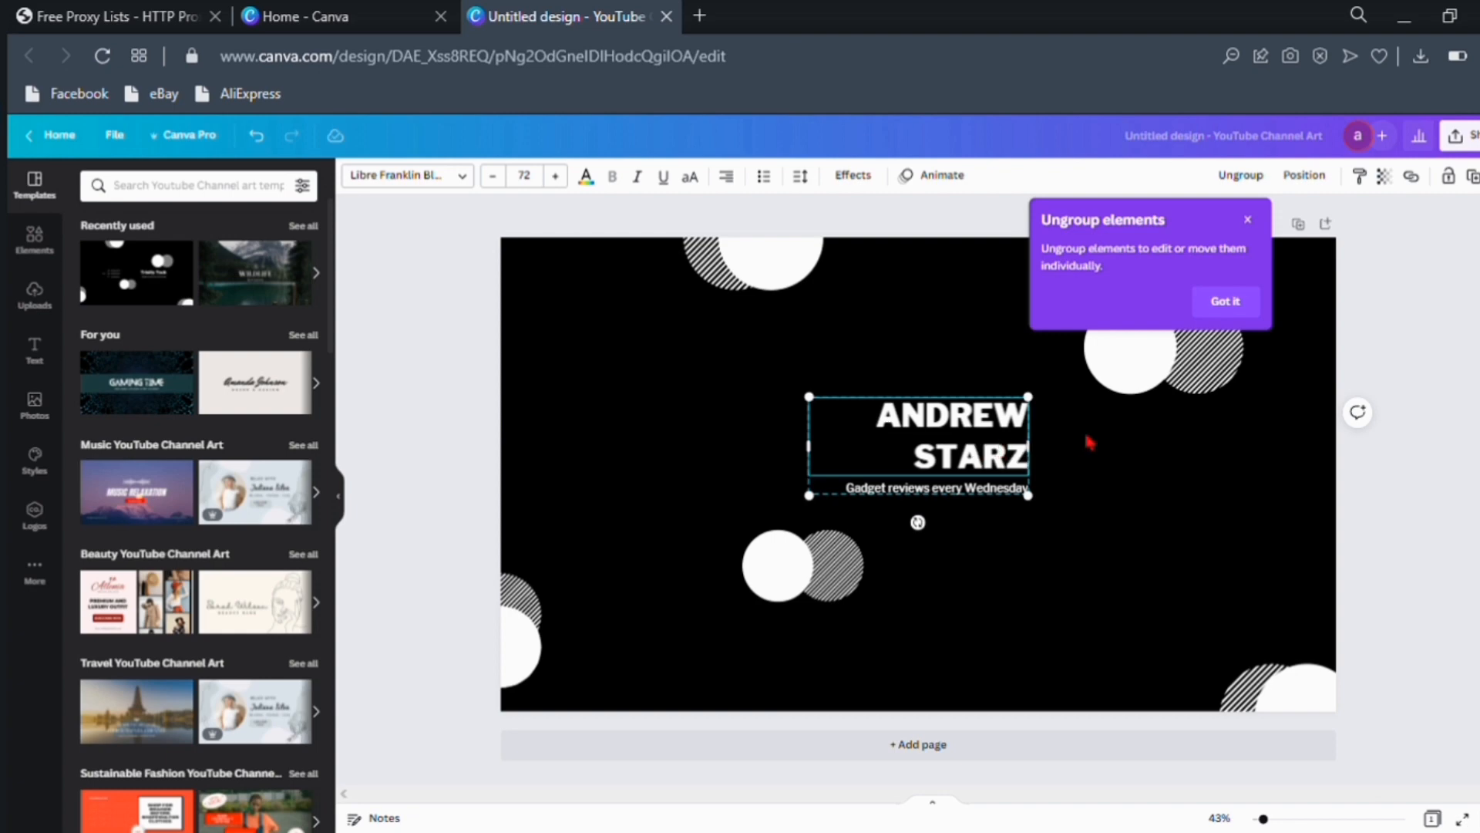
{"action": "left_click_drag", "start_coordinate": [808, 445], "coordinate": [787, 461]}
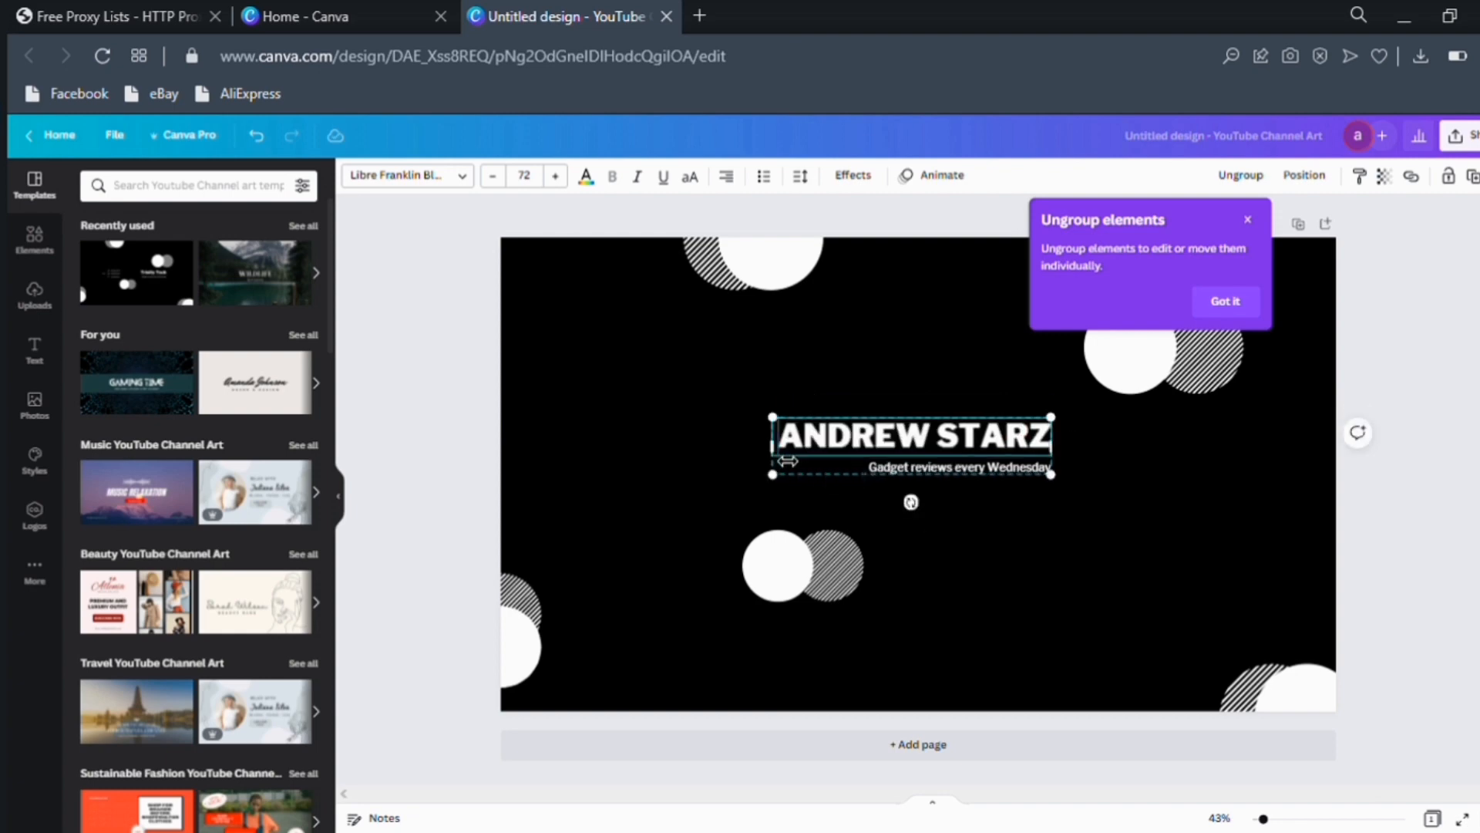
Change the tagline text to 'New videos every Sunday'
{"action": "left_click", "coordinate": [1016, 469]}
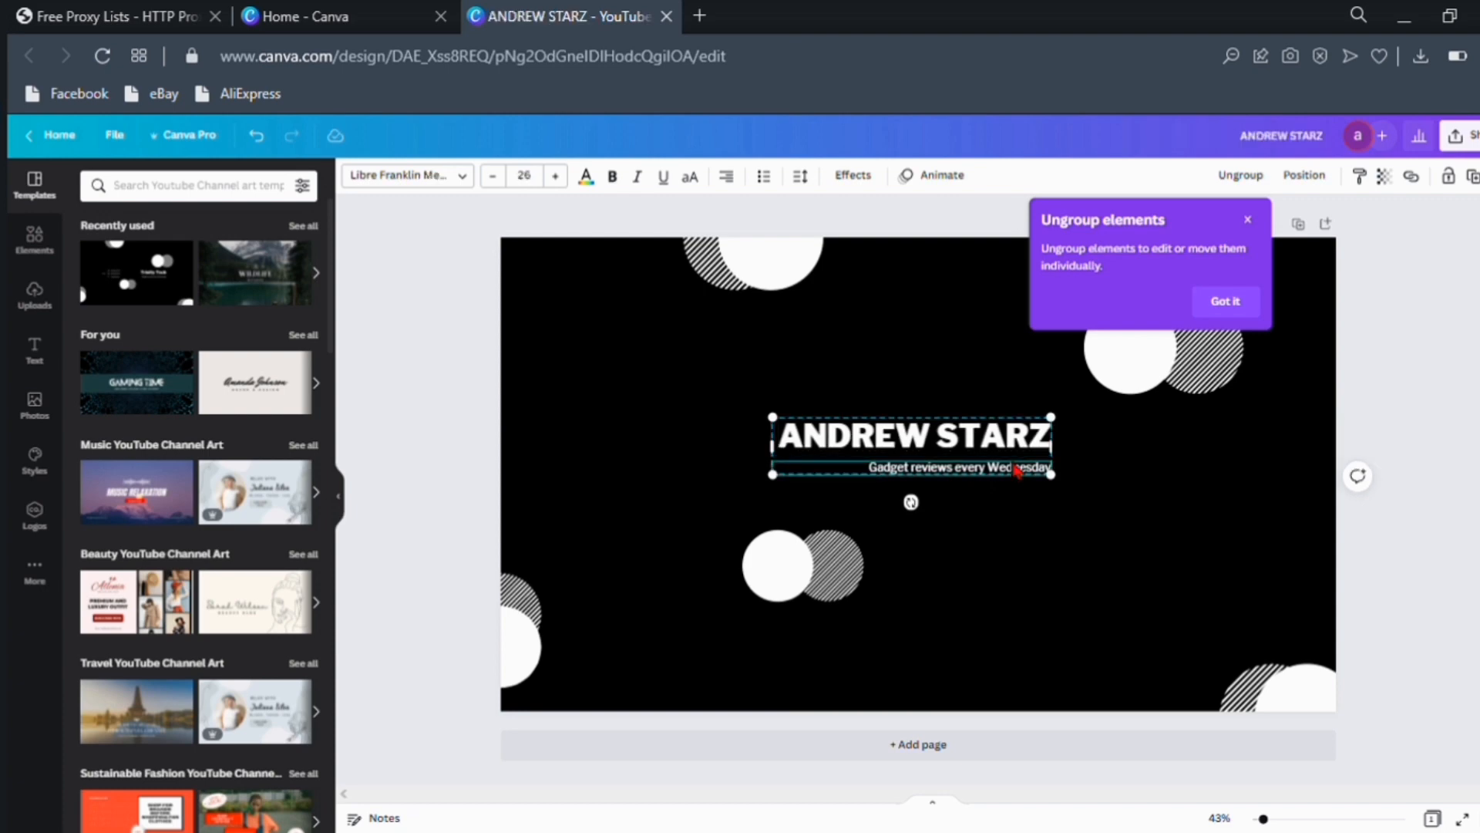
{"action": "double_click", "coordinate": [1010, 471]}
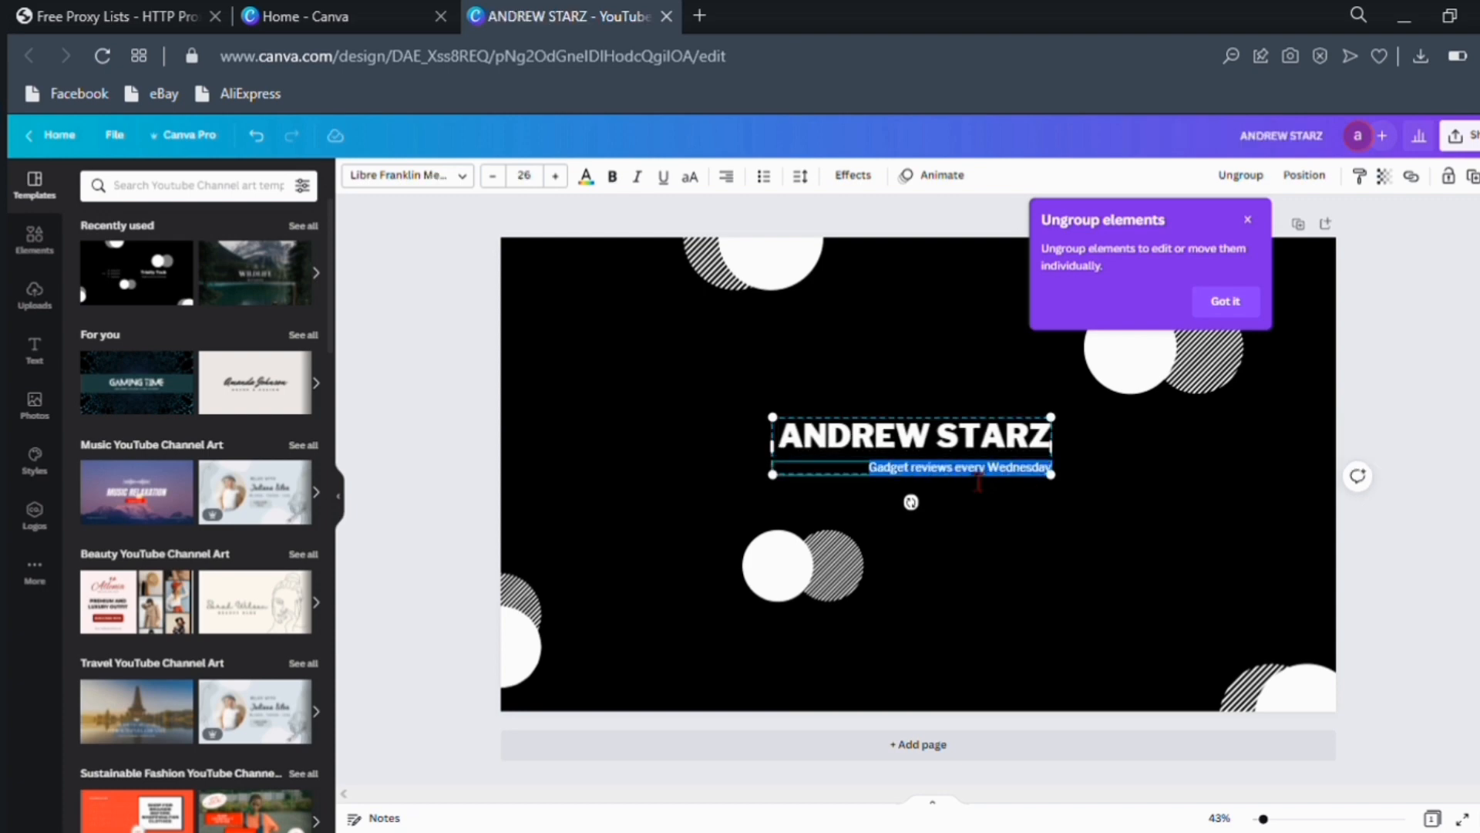
{"action": "key", "text": "BackSpace"}
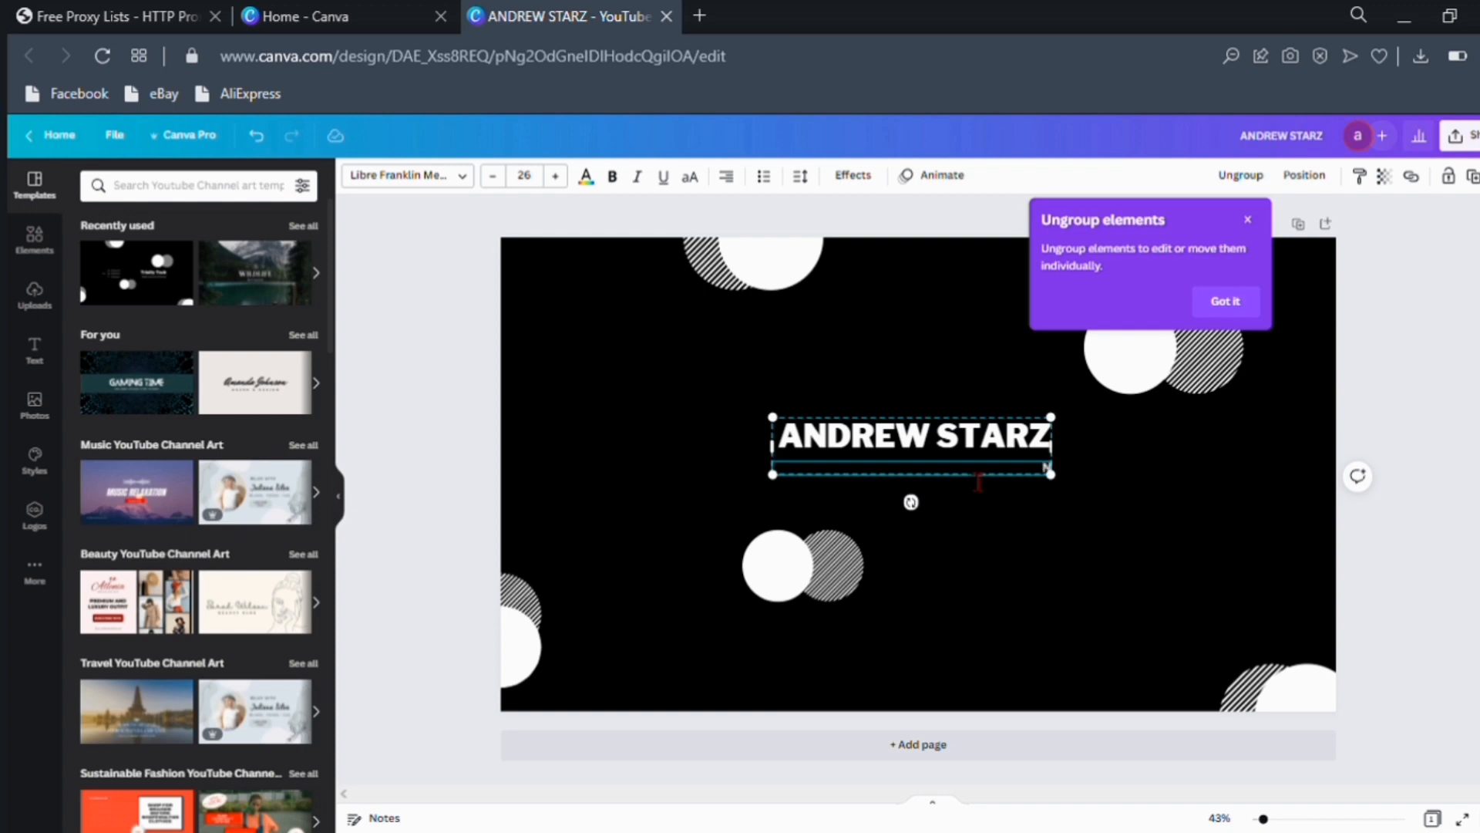
{"action": "type", "text": "New videos every Sunday"}
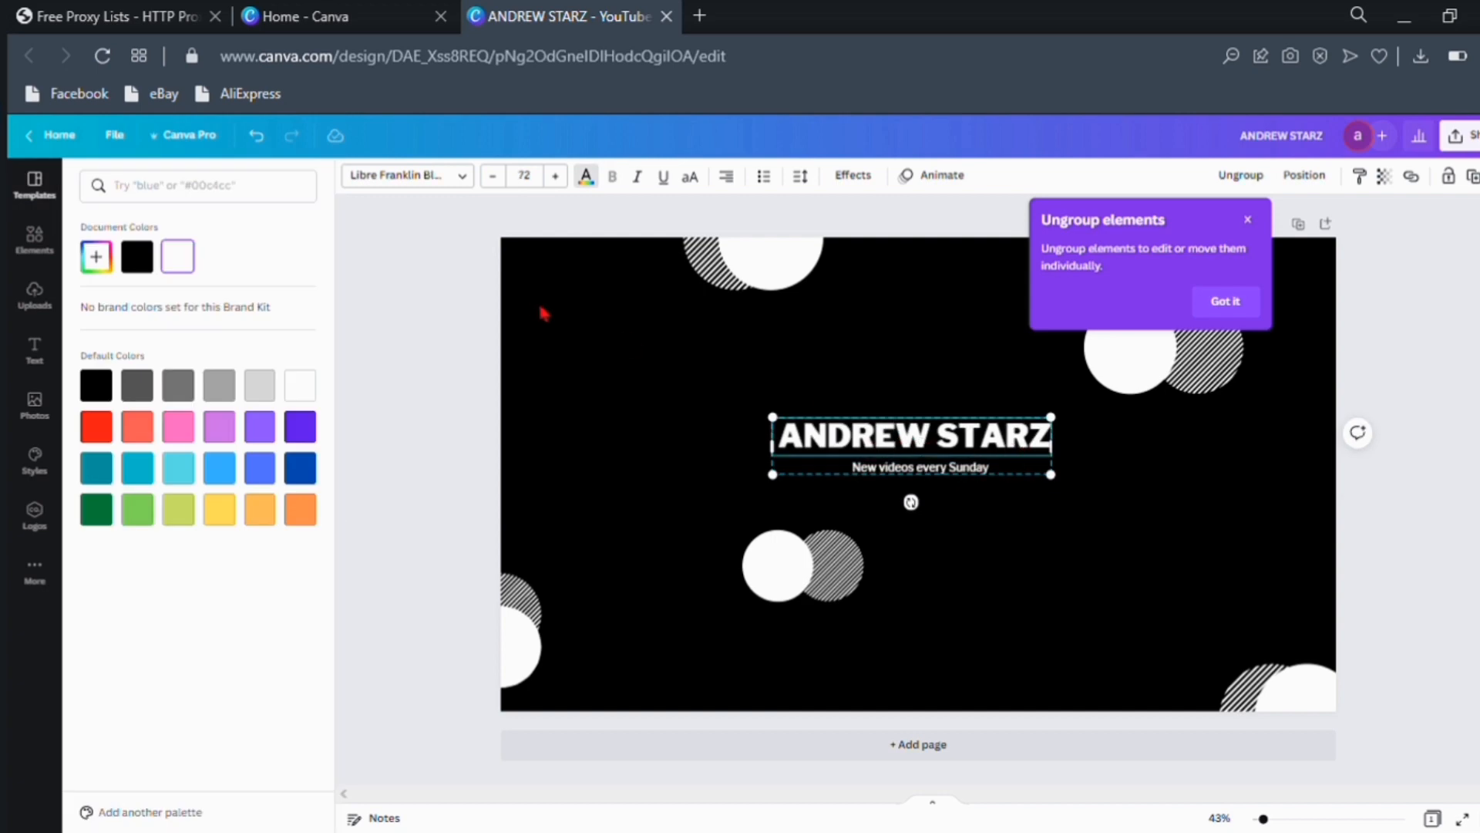
Give the title a custom yellow-green text colour, #D4ED0A
{"action": "left_click", "coordinate": [599, 186]}
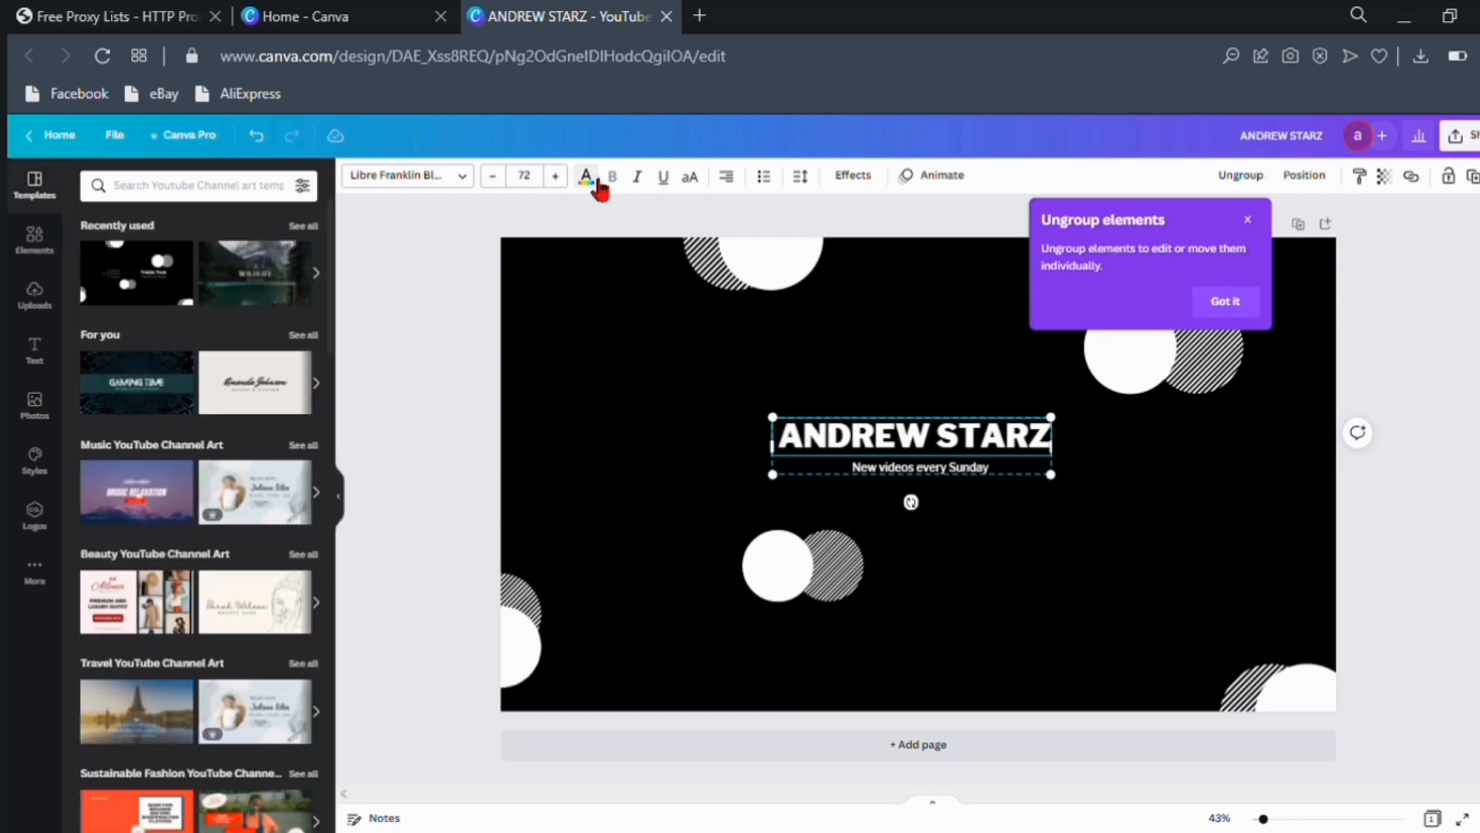
{"action": "left_click", "coordinate": [599, 186]}
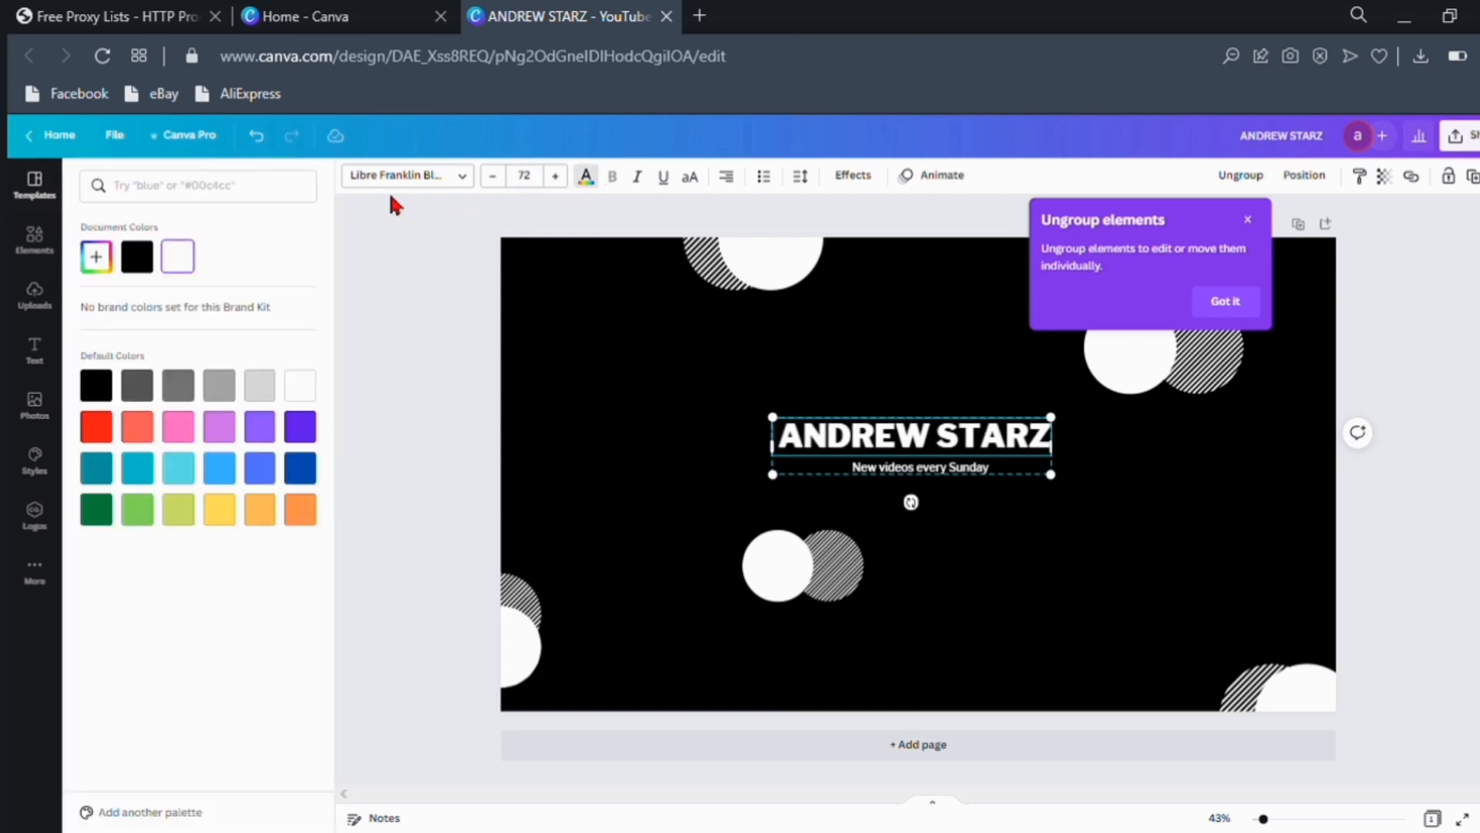
{"action": "left_click", "coordinate": [103, 260]}
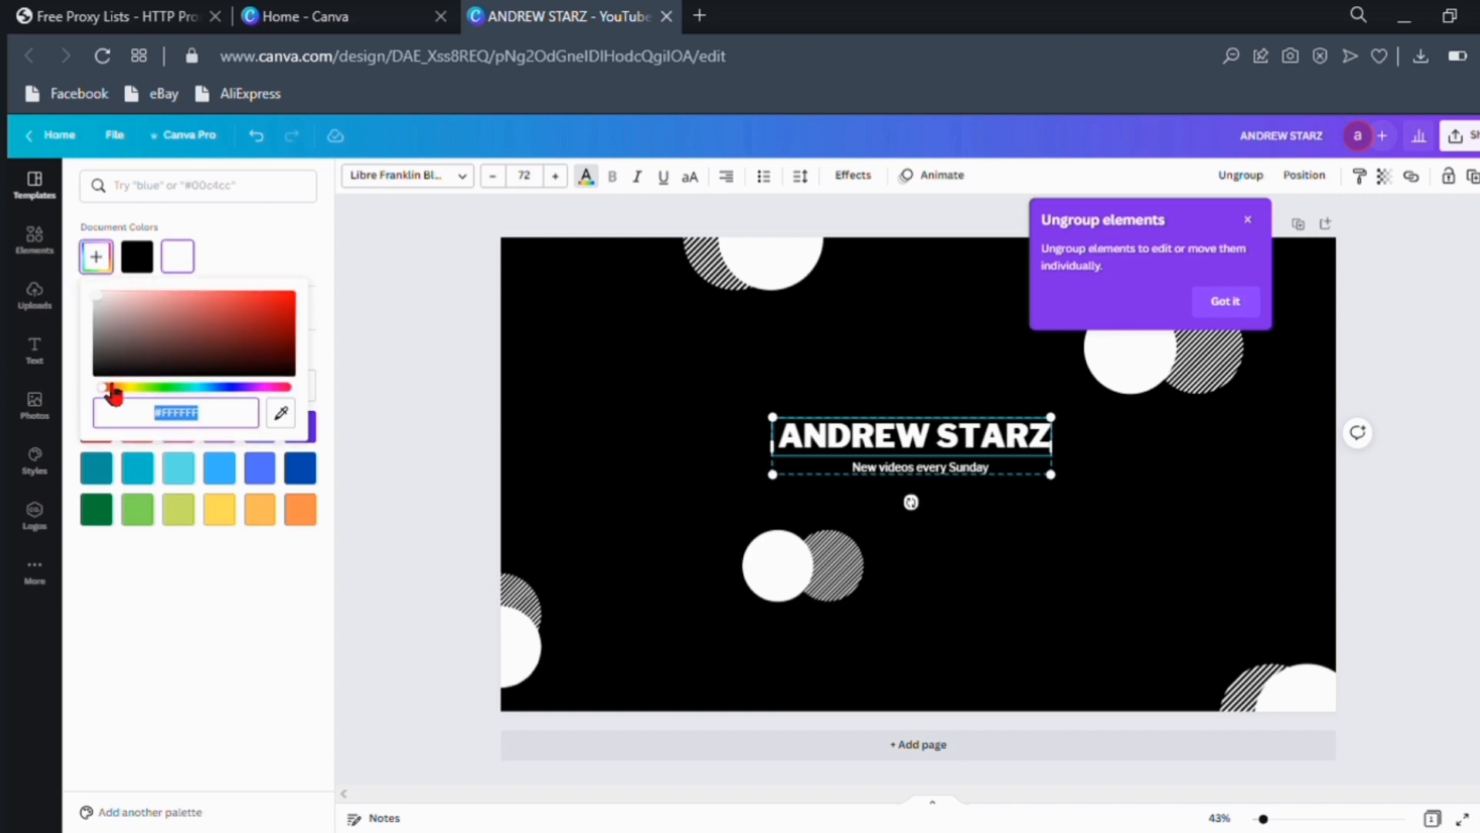
{"action": "left_click_drag", "start_coordinate": [110, 395], "coordinate": [145, 401]}
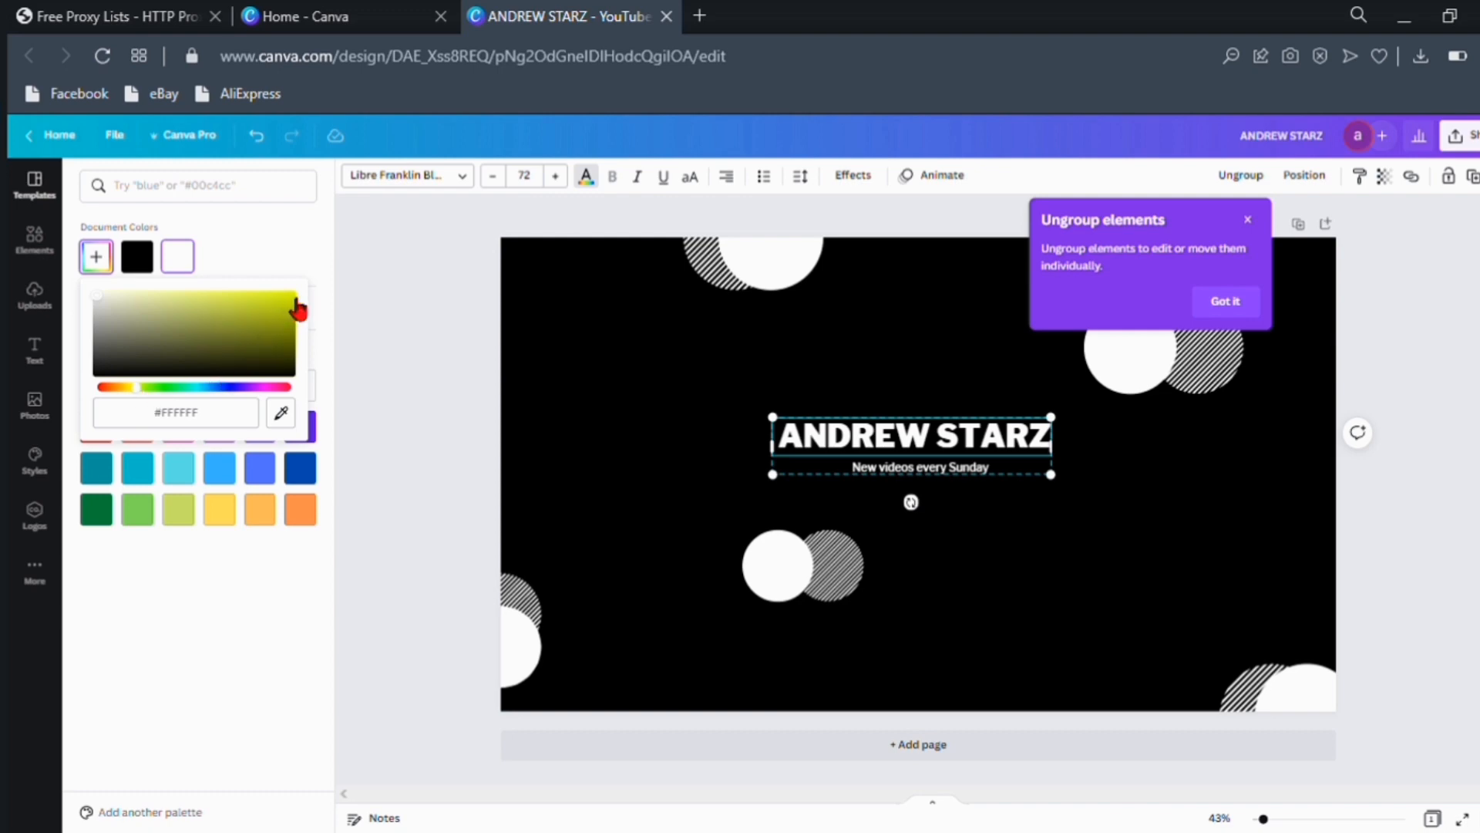
{"action": "left_click", "coordinate": [295, 301]}
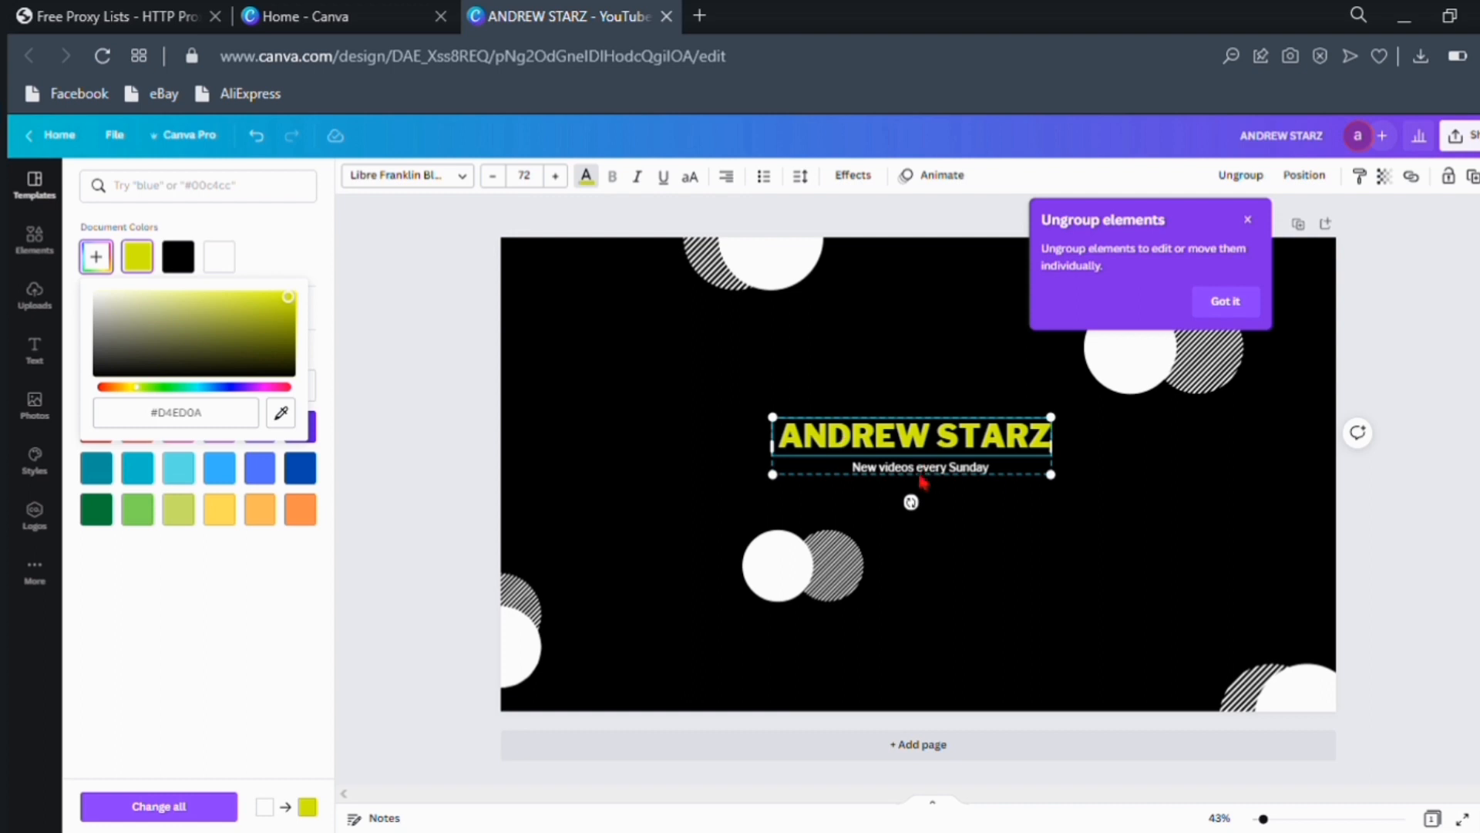
Select the tagline, then the top circle, closing the colour panel
{"action": "left_click", "coordinate": [921, 470]}
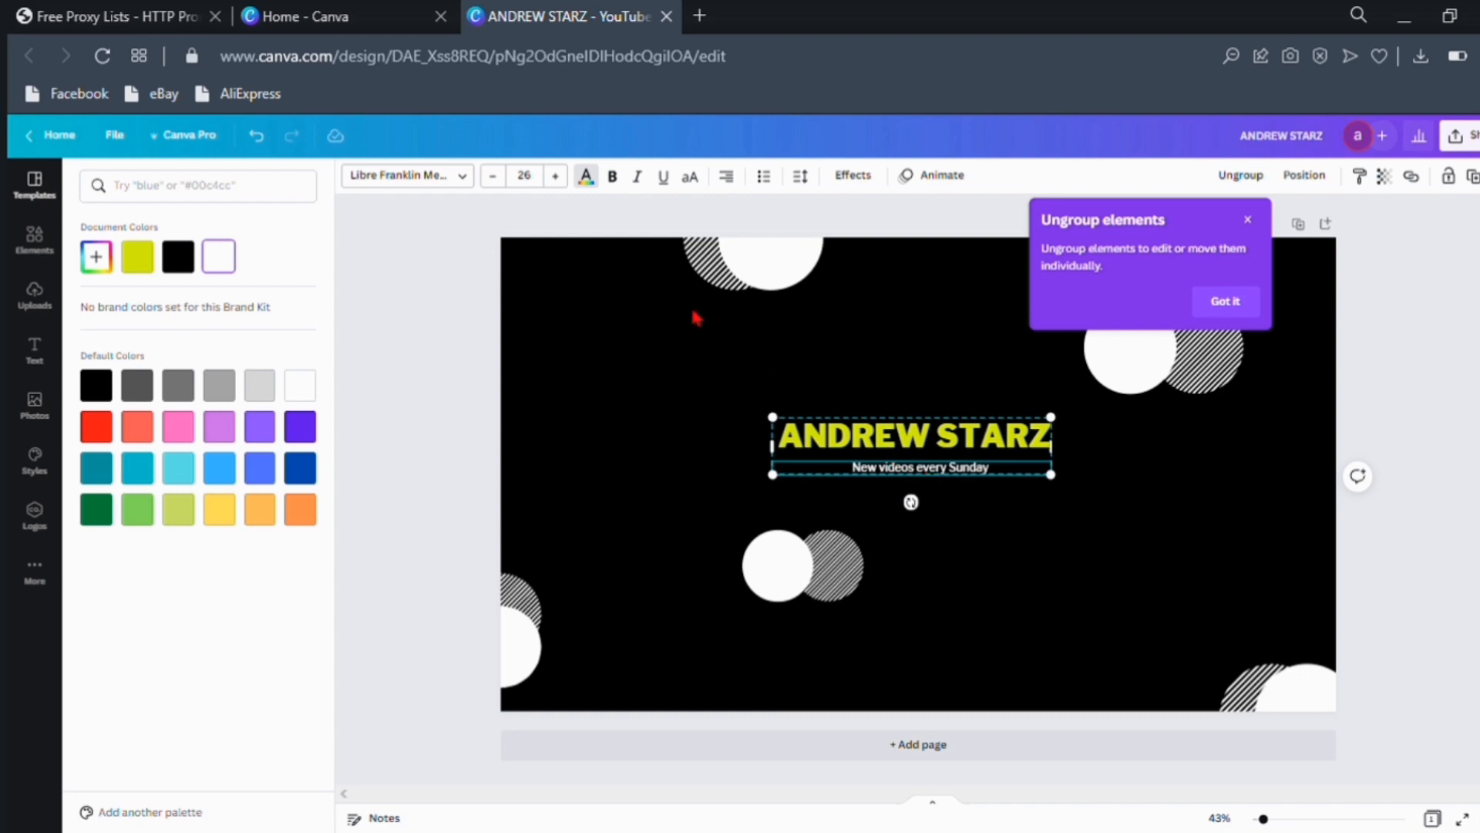
{"action": "left_click", "coordinate": [762, 275]}
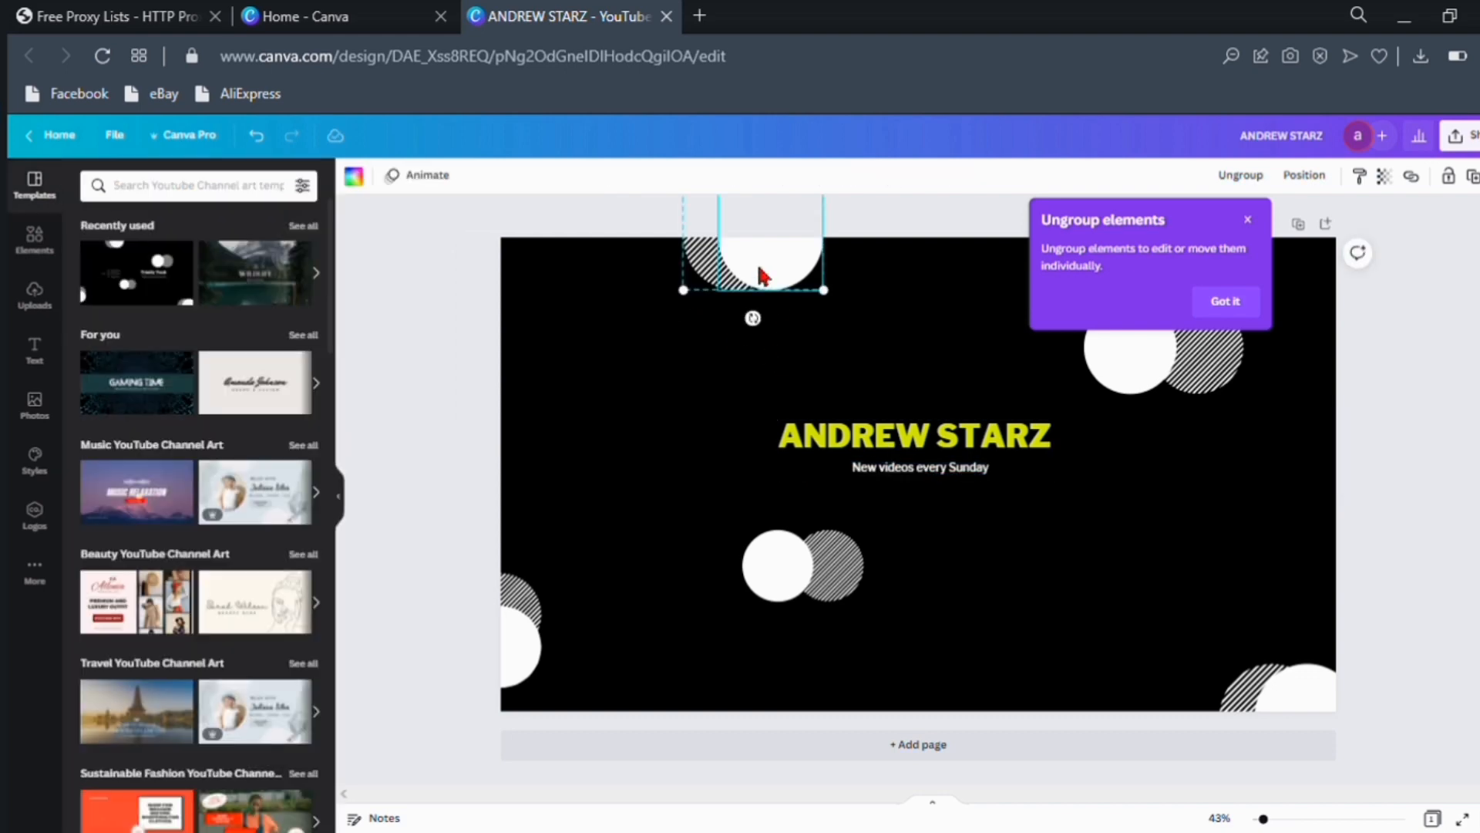
Recolour the top and lower-left circles yellow-green #D4ED0A
{"action": "left_click", "coordinate": [355, 176]}
{"action": "left_click", "coordinate": [190, 262]}
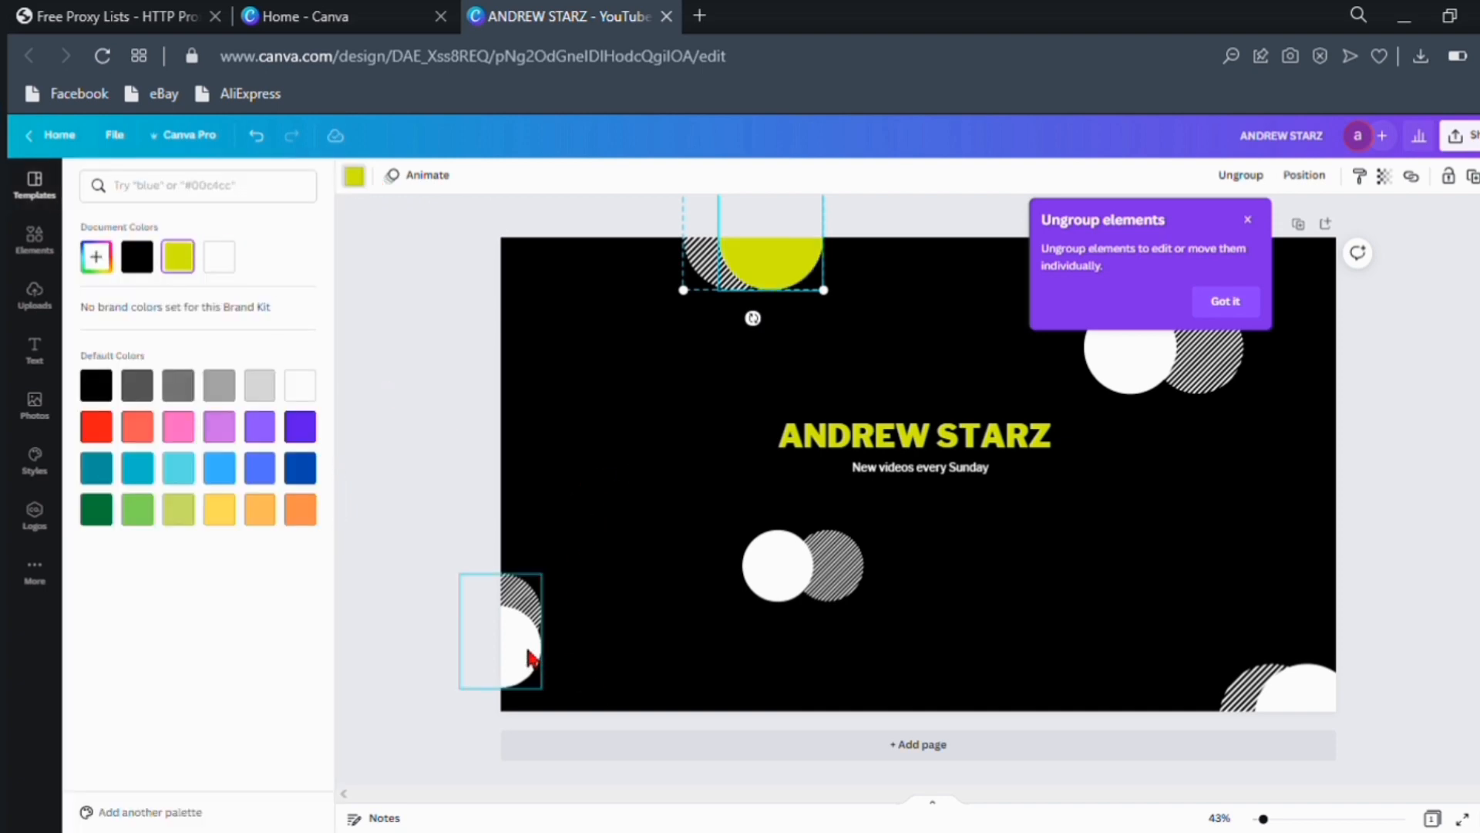
{"action": "left_click", "coordinate": [532, 661]}
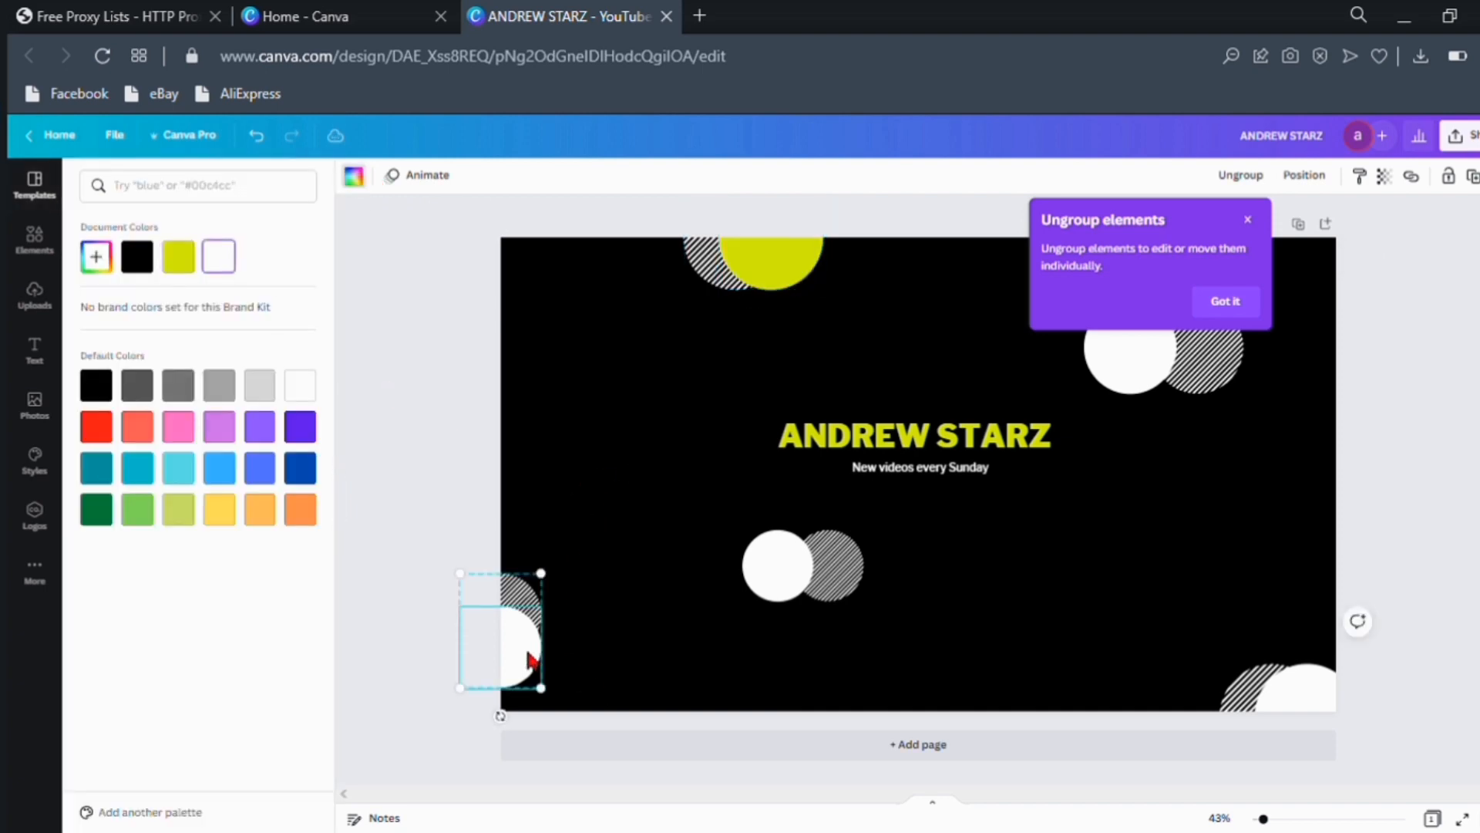
{"action": "left_click", "coordinate": [183, 259]}
Recolour the middle, top-right and bottom-right circles the same yellow-green
{"action": "left_click", "coordinate": [780, 556]}
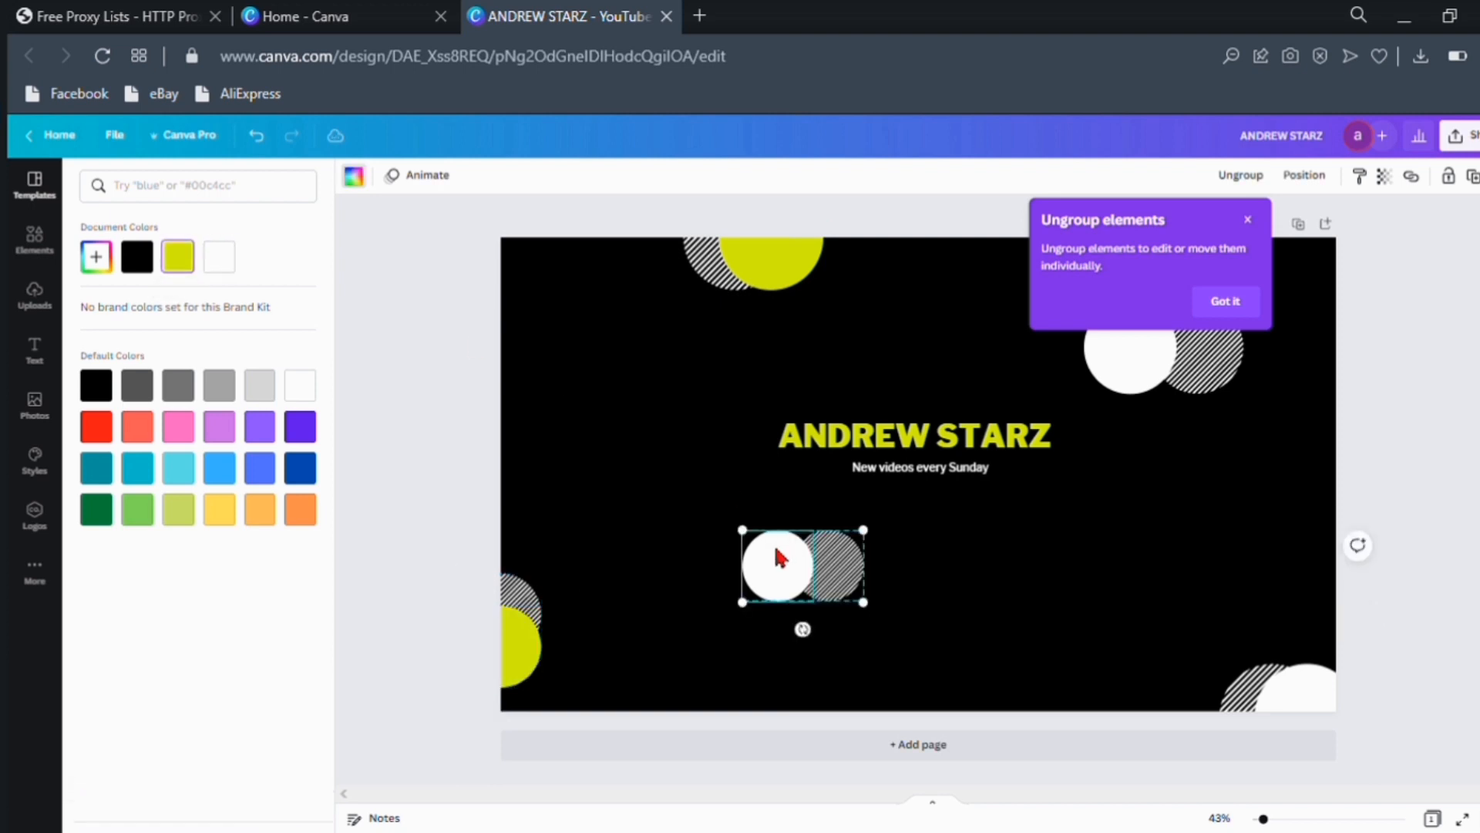
{"action": "left_click", "coordinate": [178, 256]}
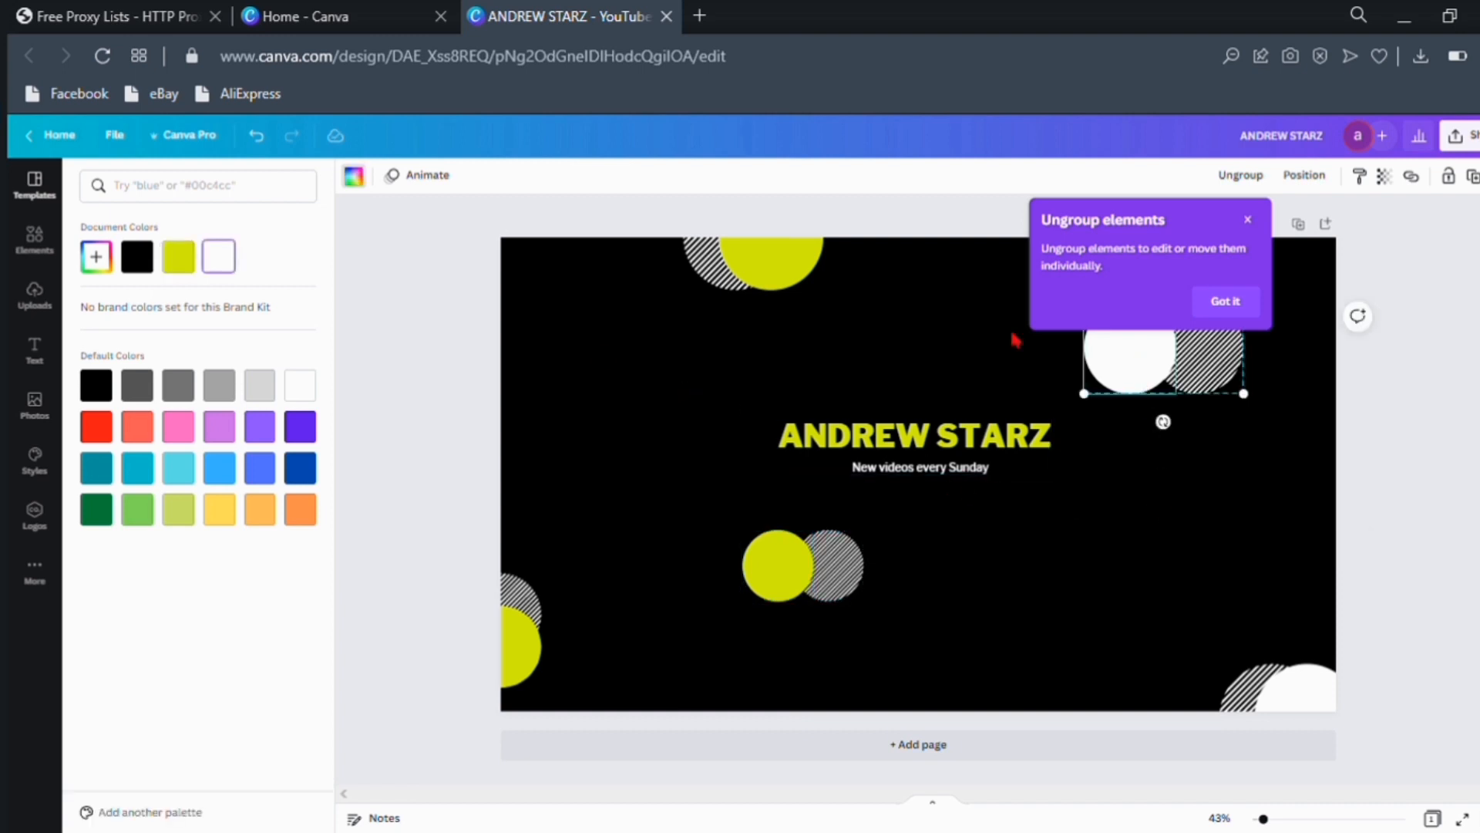
{"action": "left_click", "coordinate": [184, 259]}
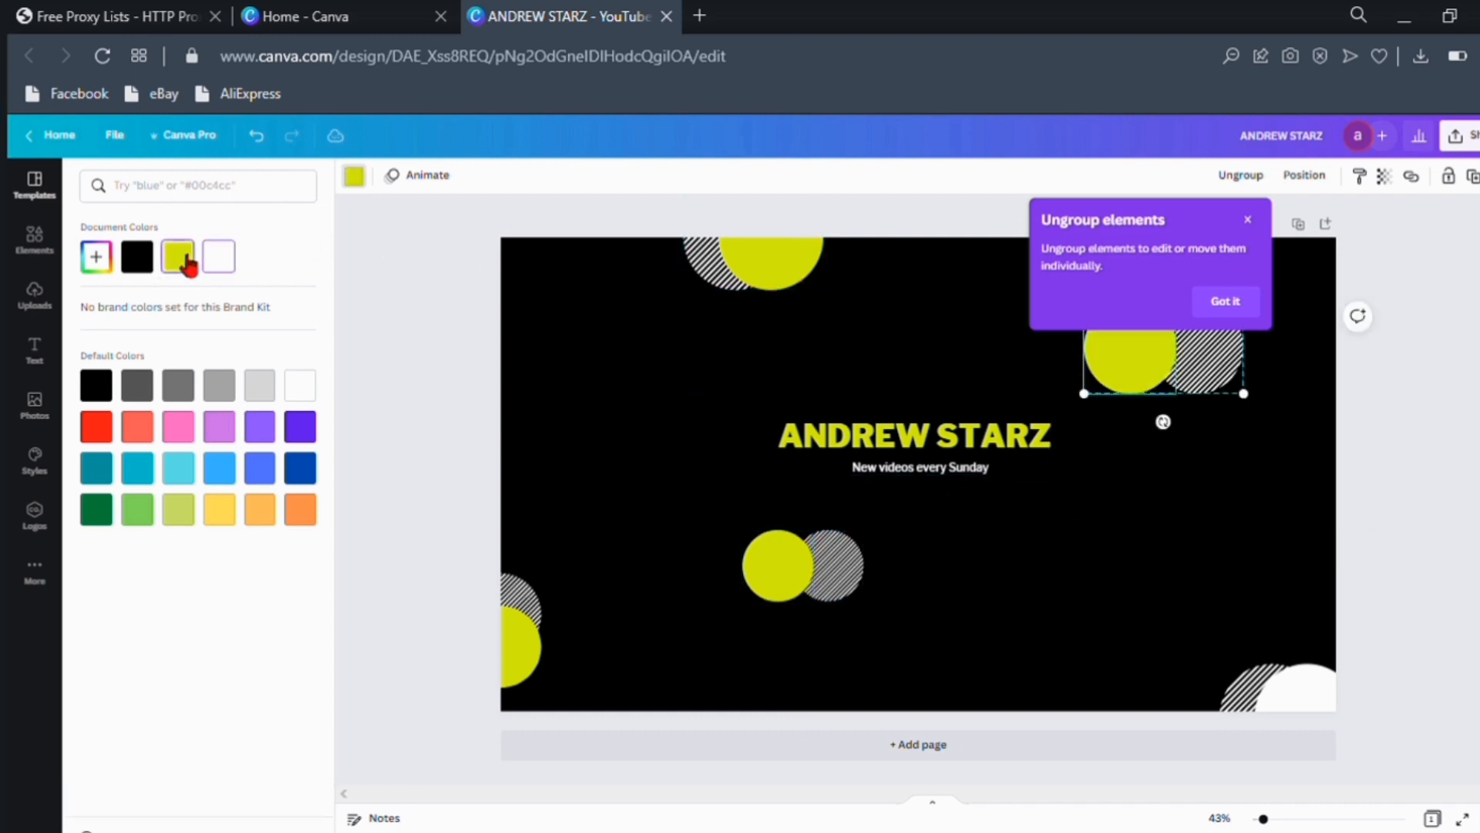
{"action": "left_click", "coordinate": [1315, 684]}
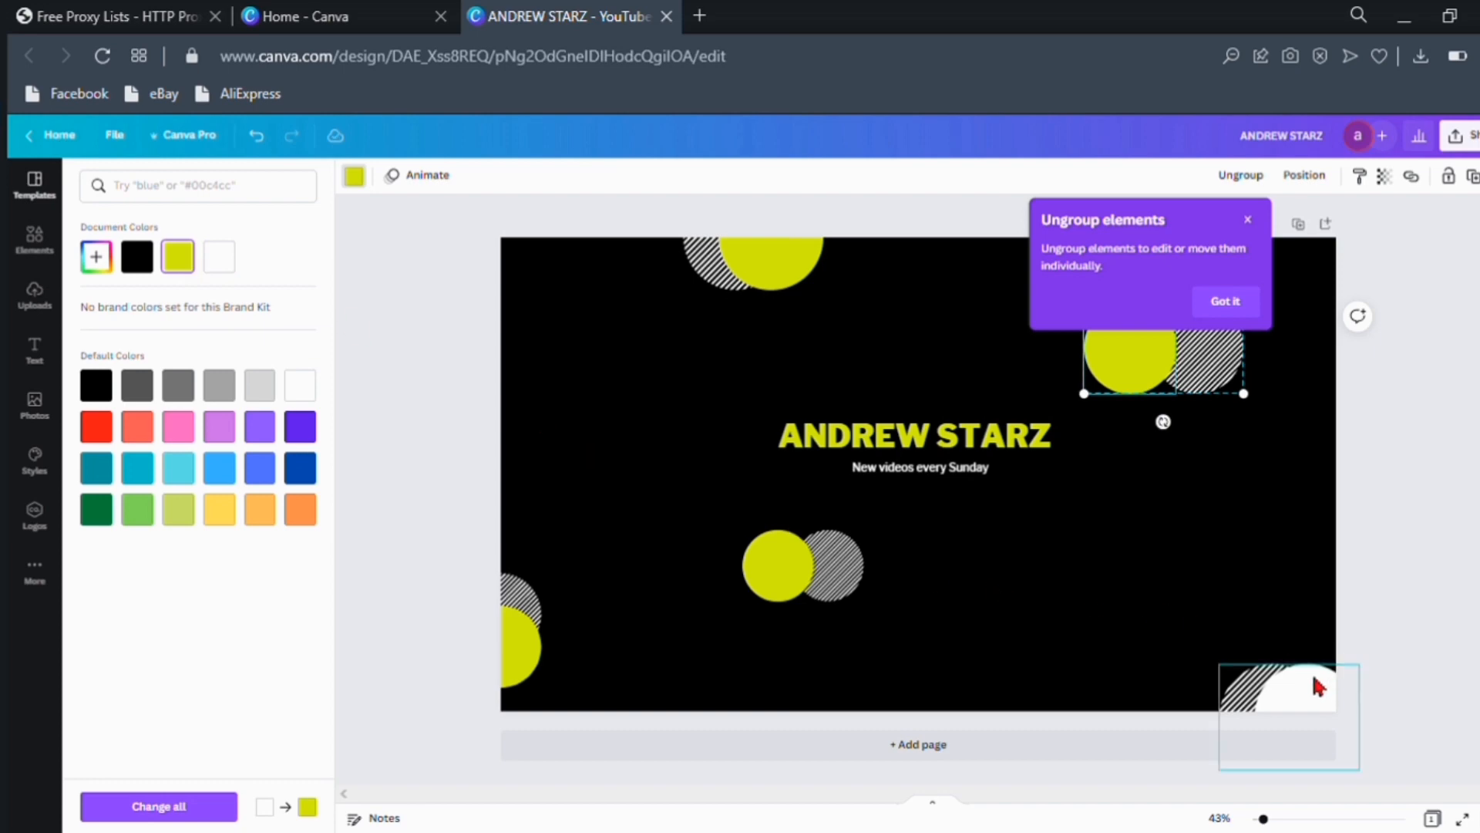
{"action": "left_click", "coordinate": [178, 257]}
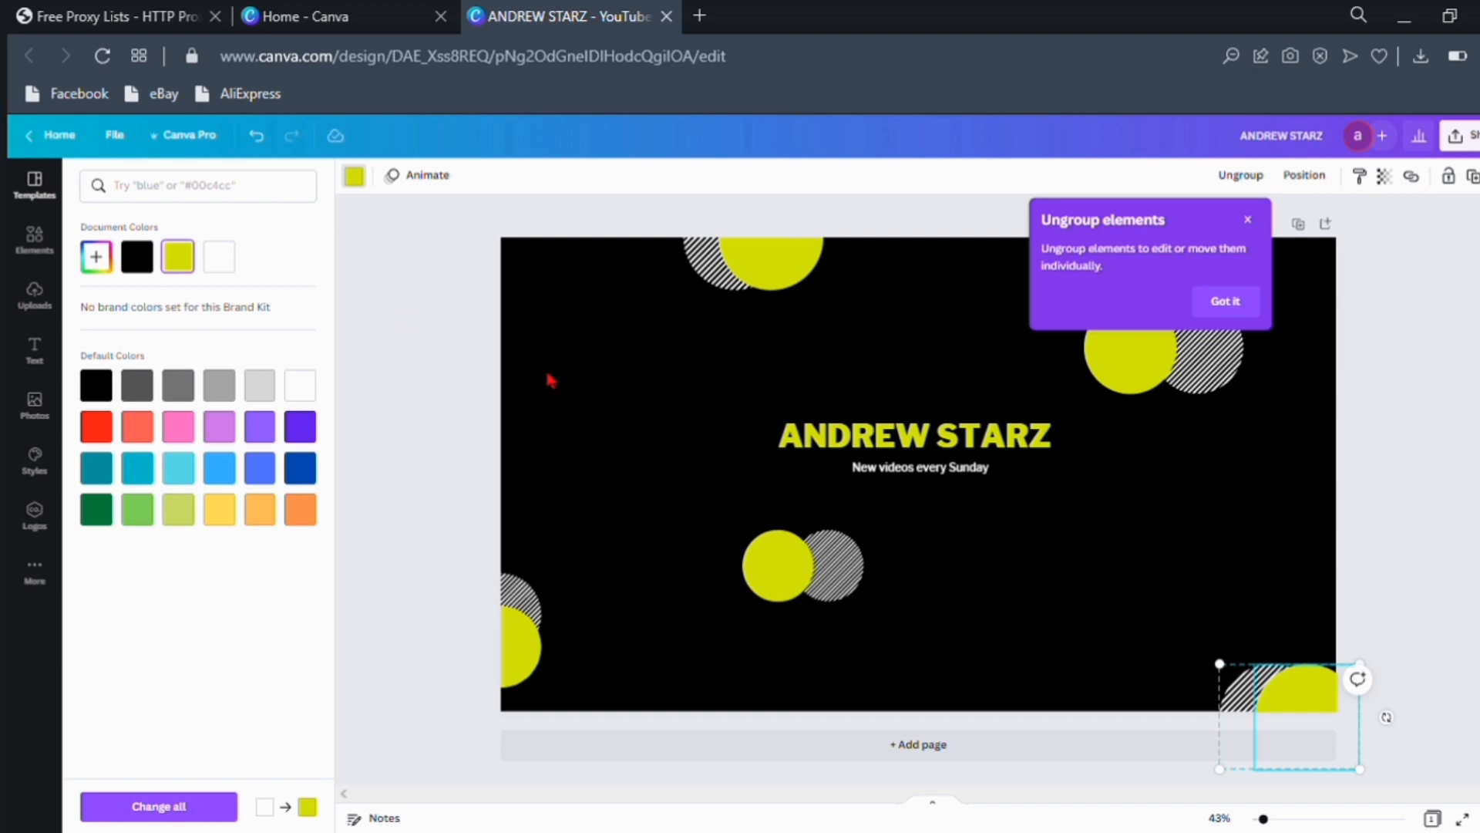
{"action": "left_click", "coordinate": [48, 246]}
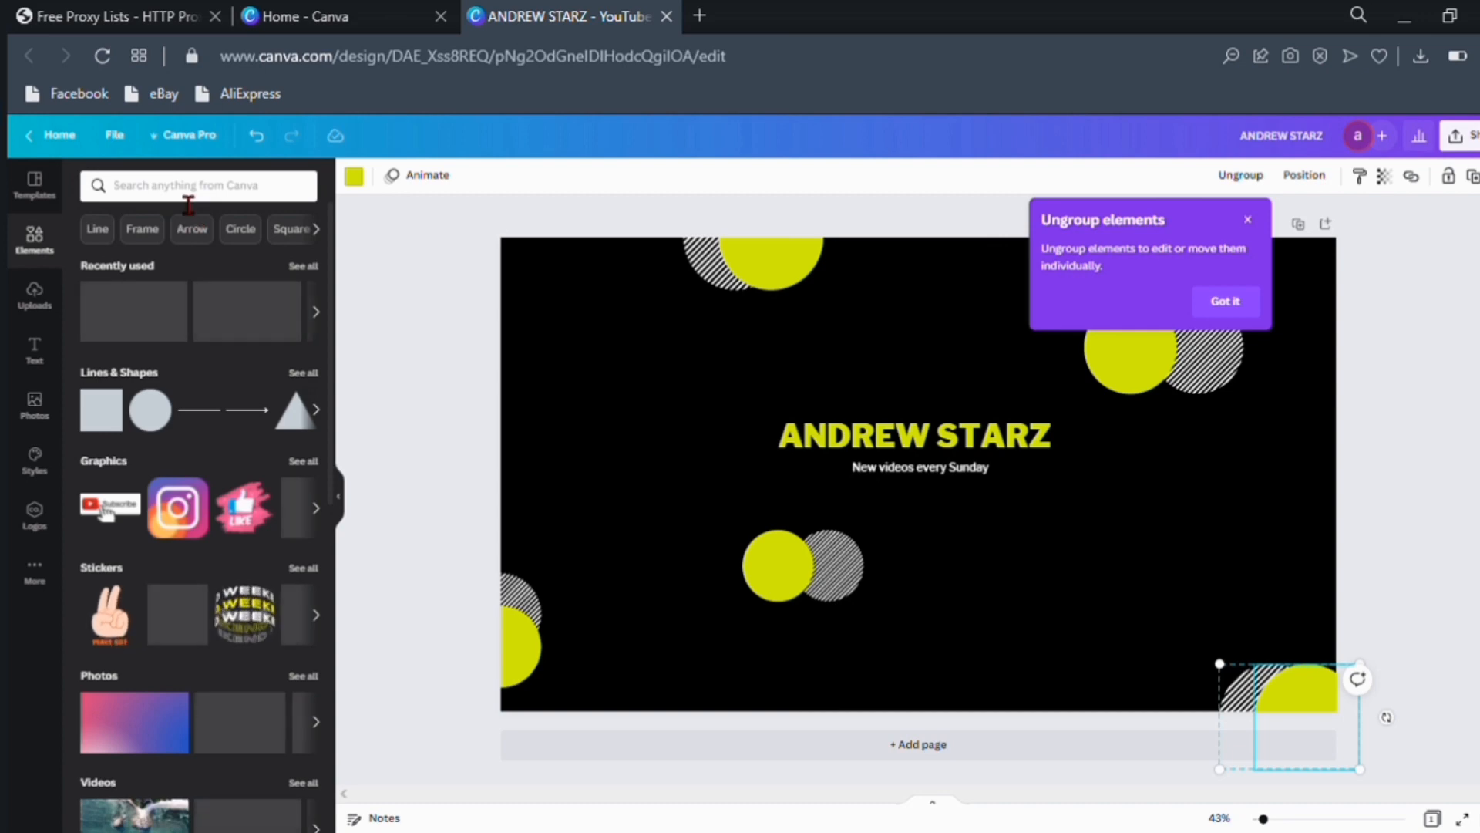
Search elements for 'camera' and insert the red video-camera graphic
{"action": "left_click", "coordinate": [188, 202]}
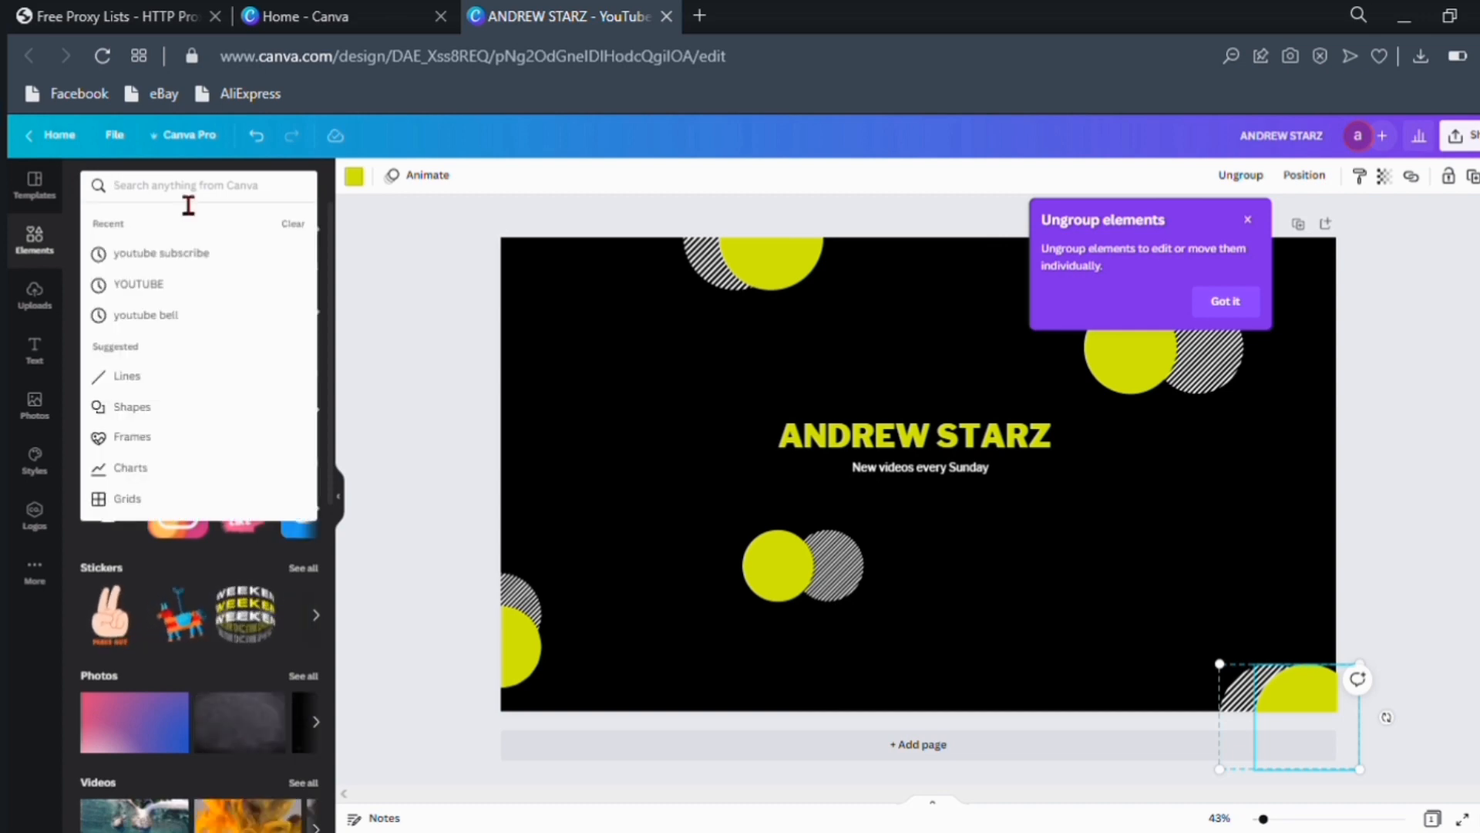
{"action": "type", "text": "cam"}
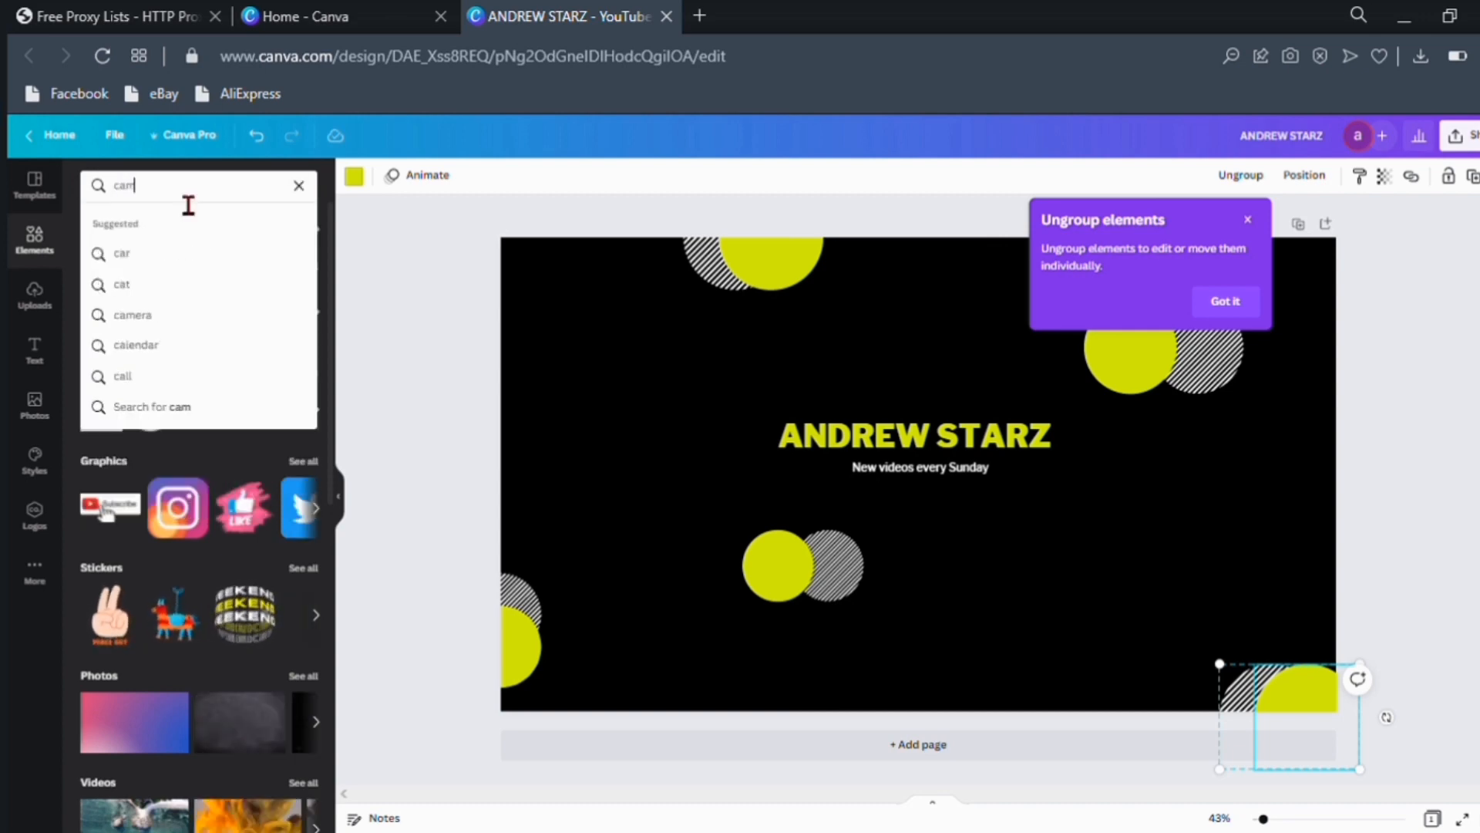
{"action": "type", "text": "era"}
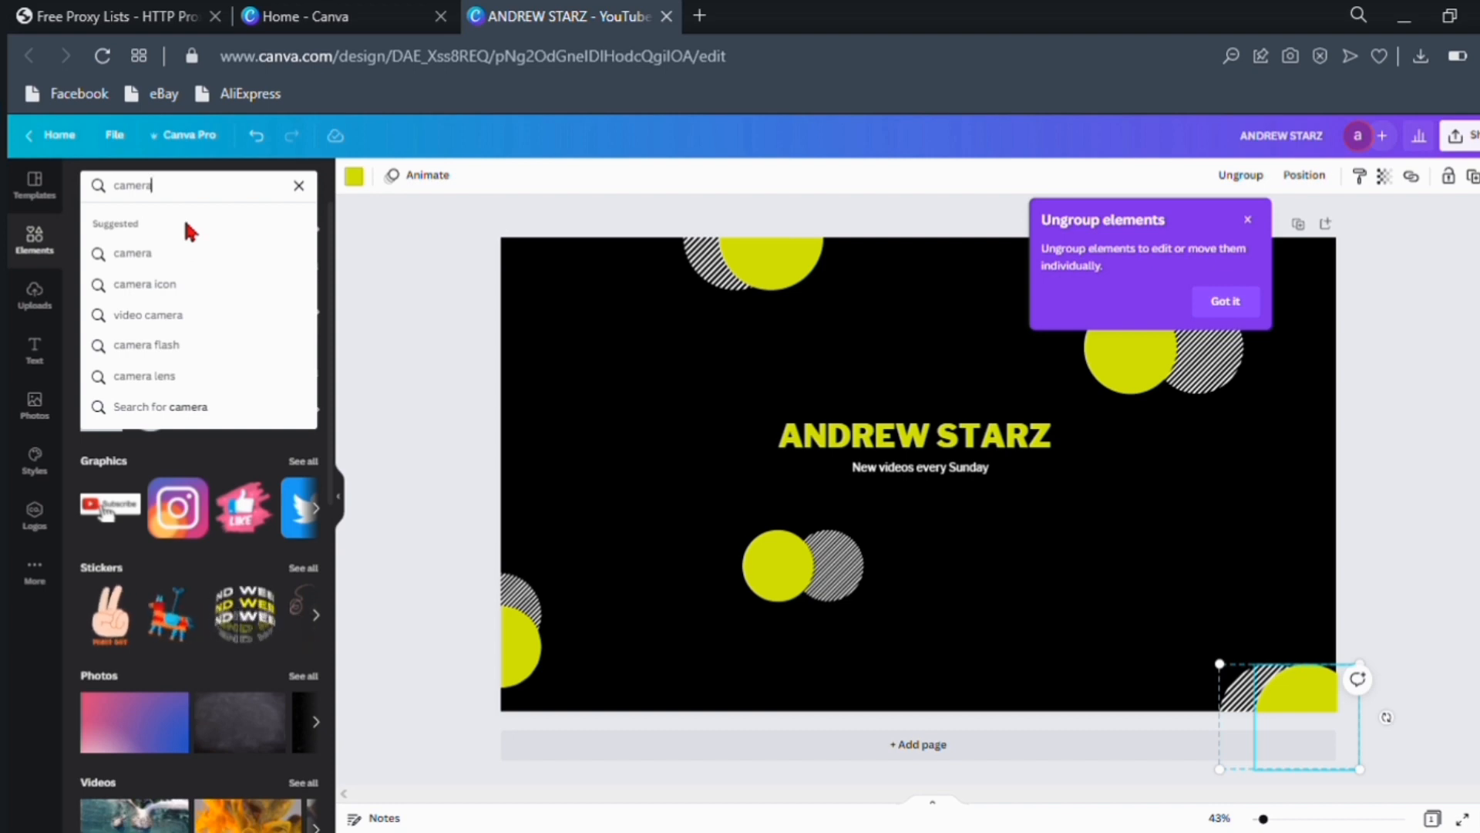
{"action": "key", "text": "Return"}
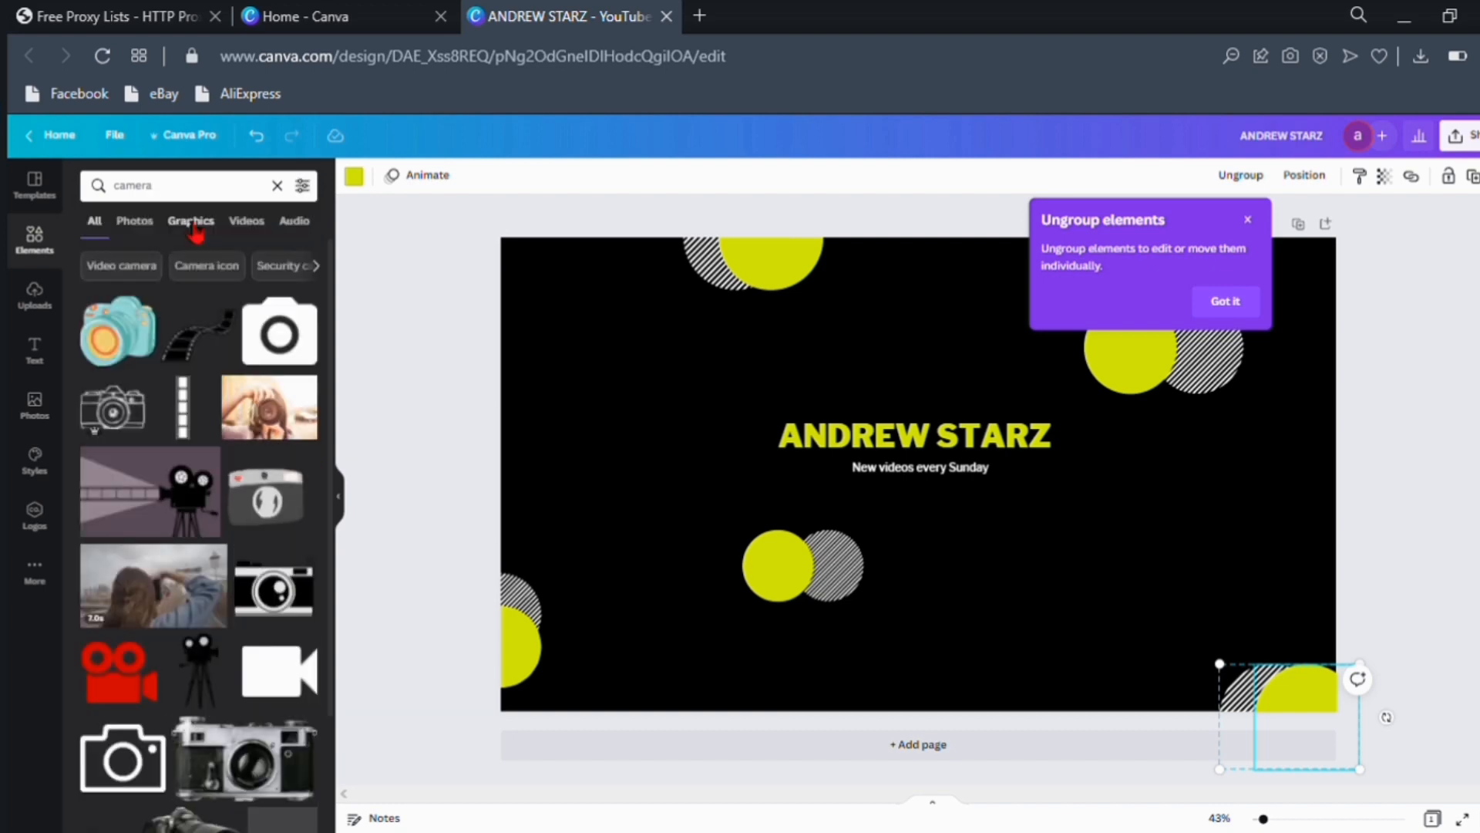
{"action": "left_click", "coordinate": [119, 671]}
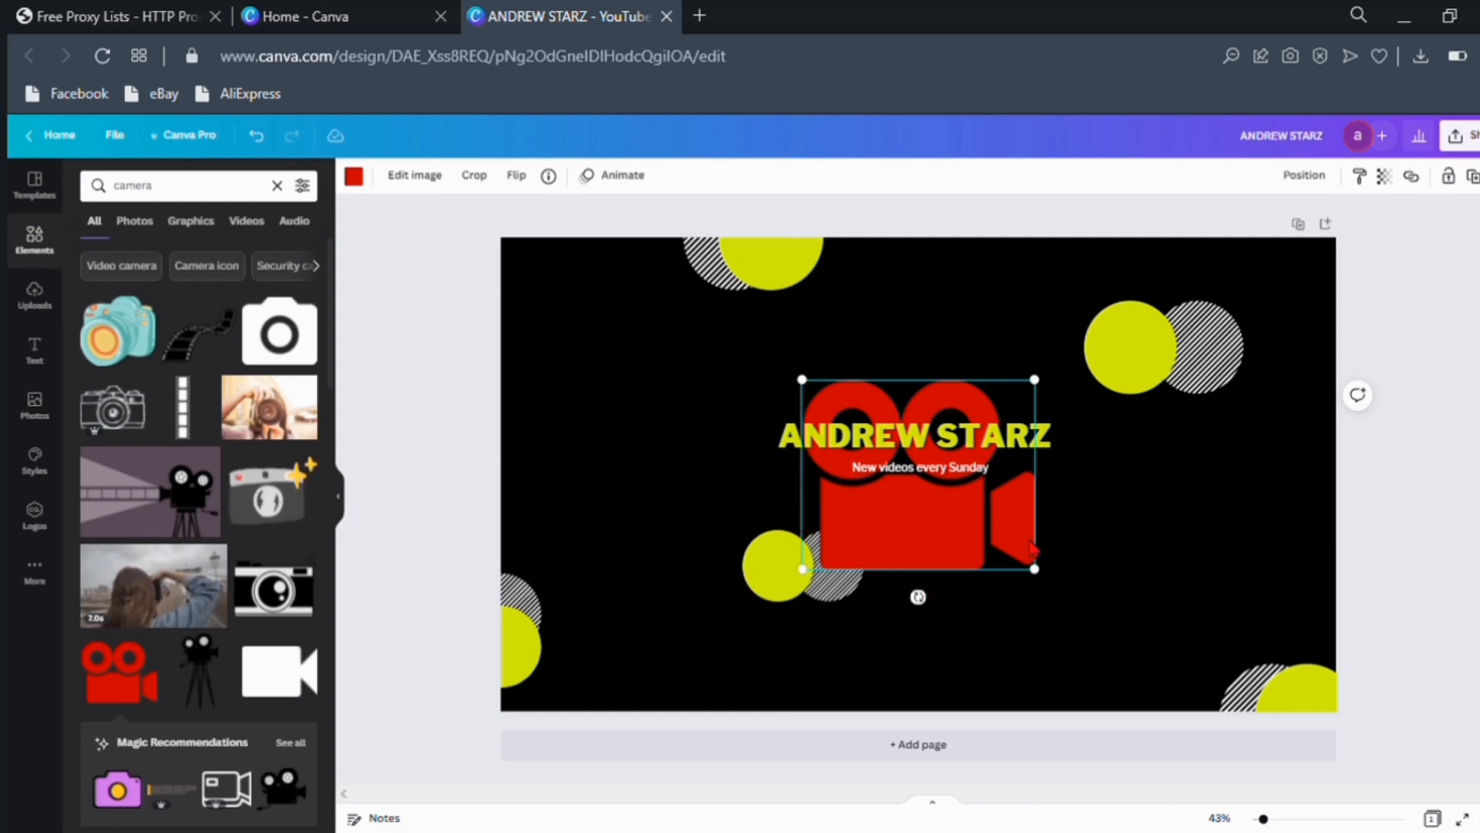
Shrink the red camera graphic and place it just after the title's last letter
{"action": "left_click_drag", "start_coordinate": [1047, 580], "coordinate": [1085, 480]}
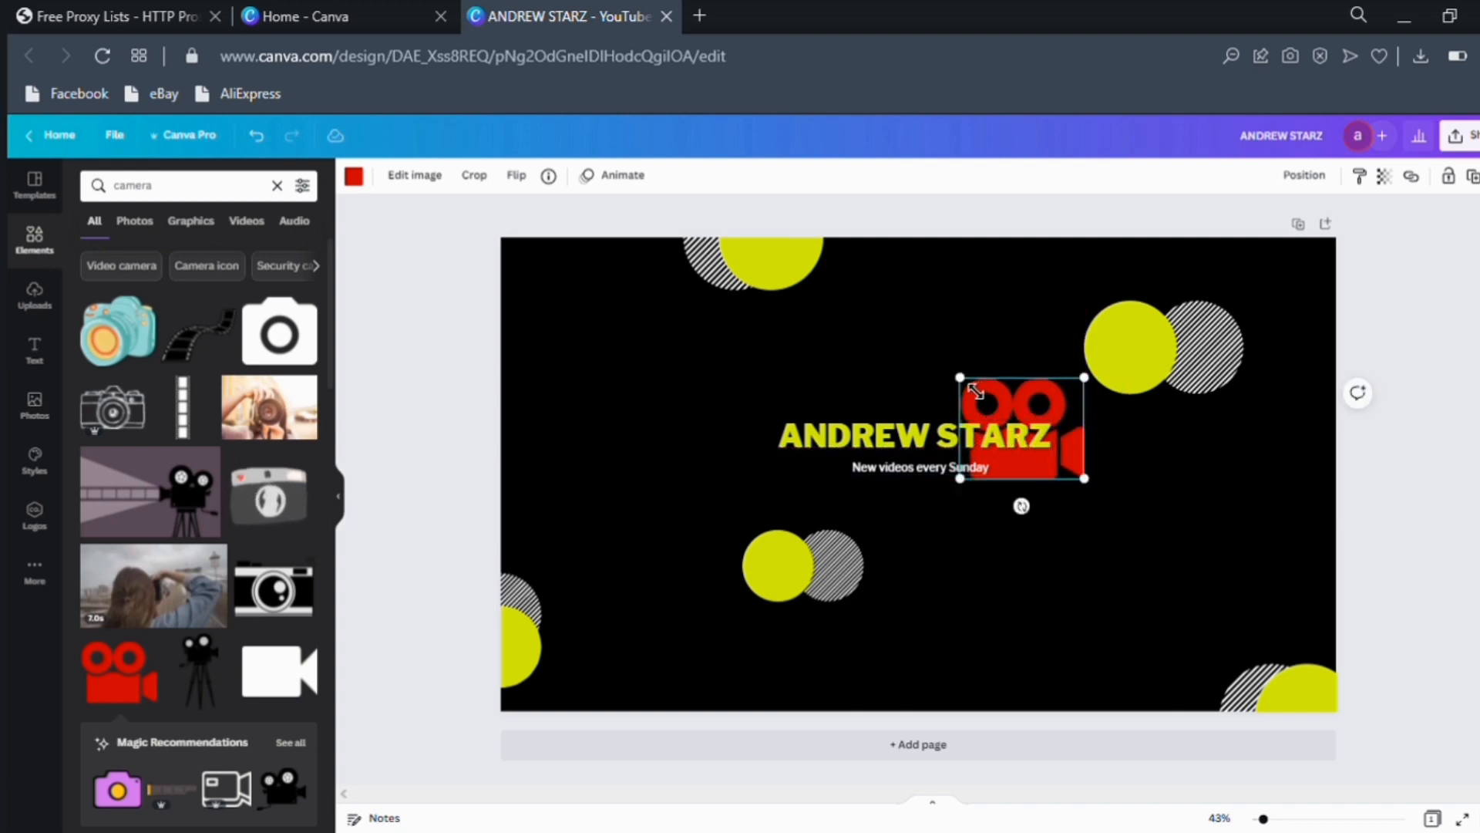
{"action": "left_click_drag", "start_coordinate": [973, 388], "coordinate": [1008, 413]}
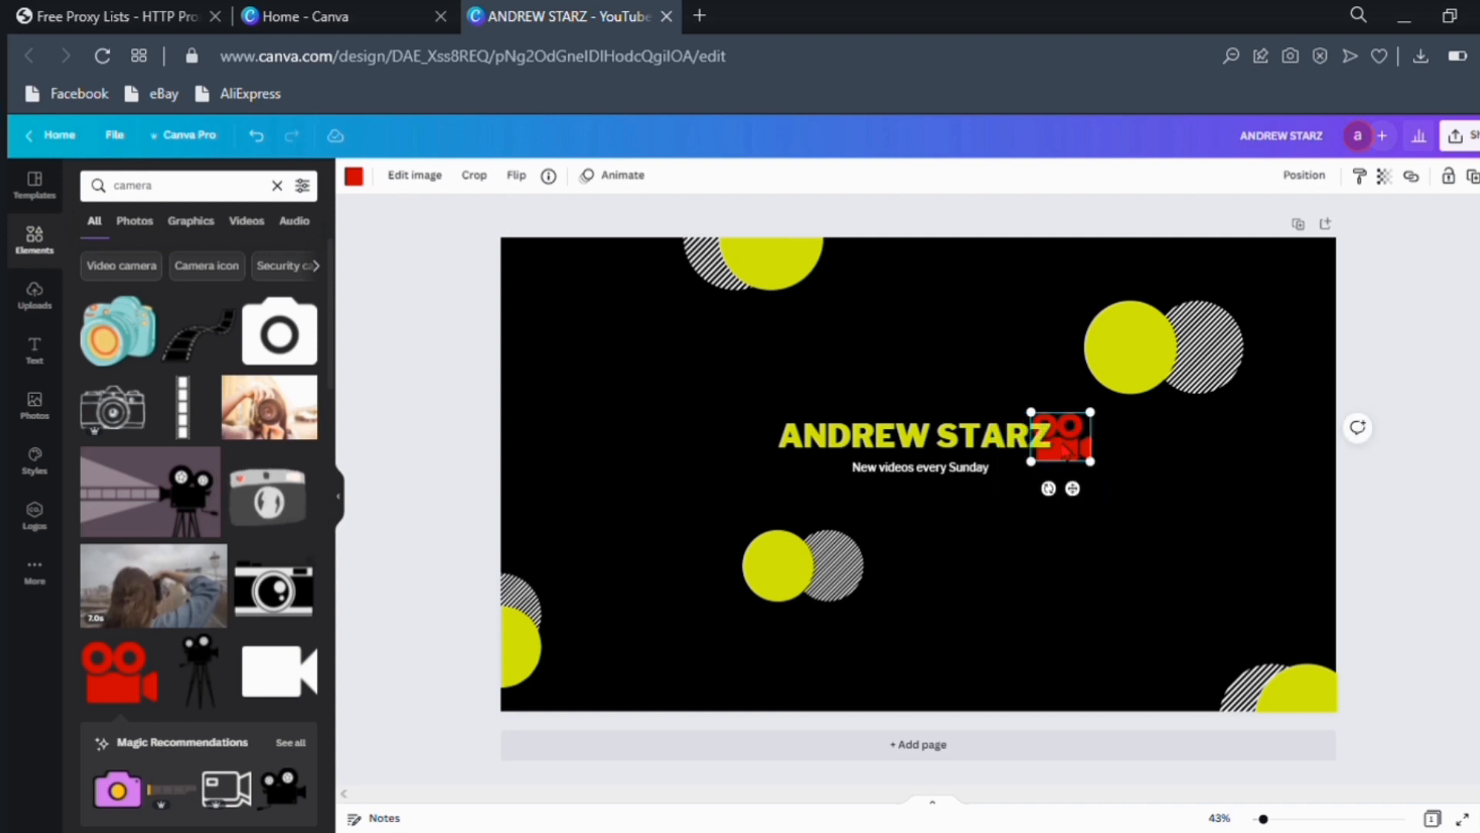
{"action": "left_click_drag", "start_coordinate": [1080, 451], "coordinate": [1088, 456]}
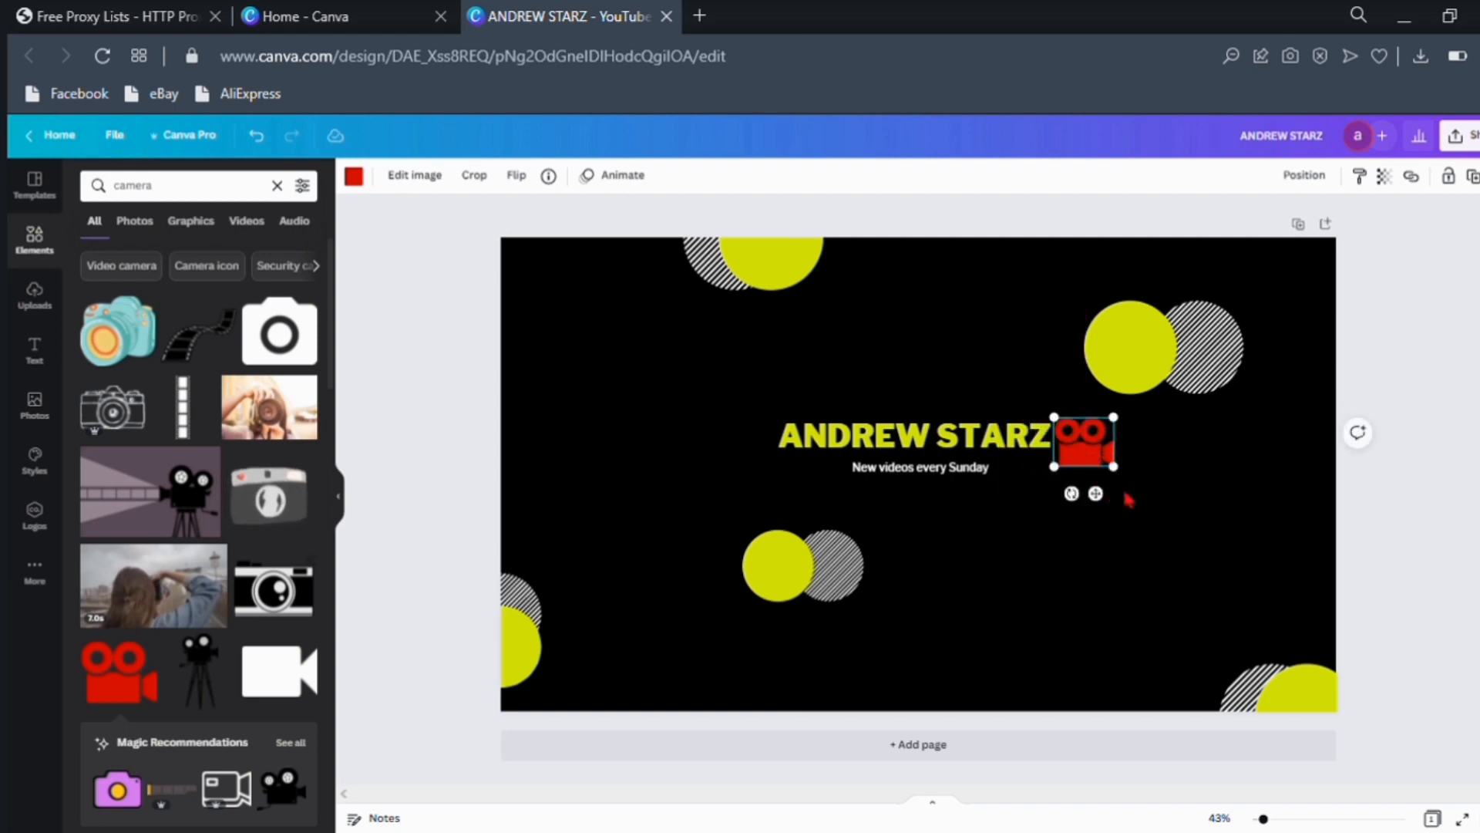
{"action": "left_click", "coordinate": [356, 179]}
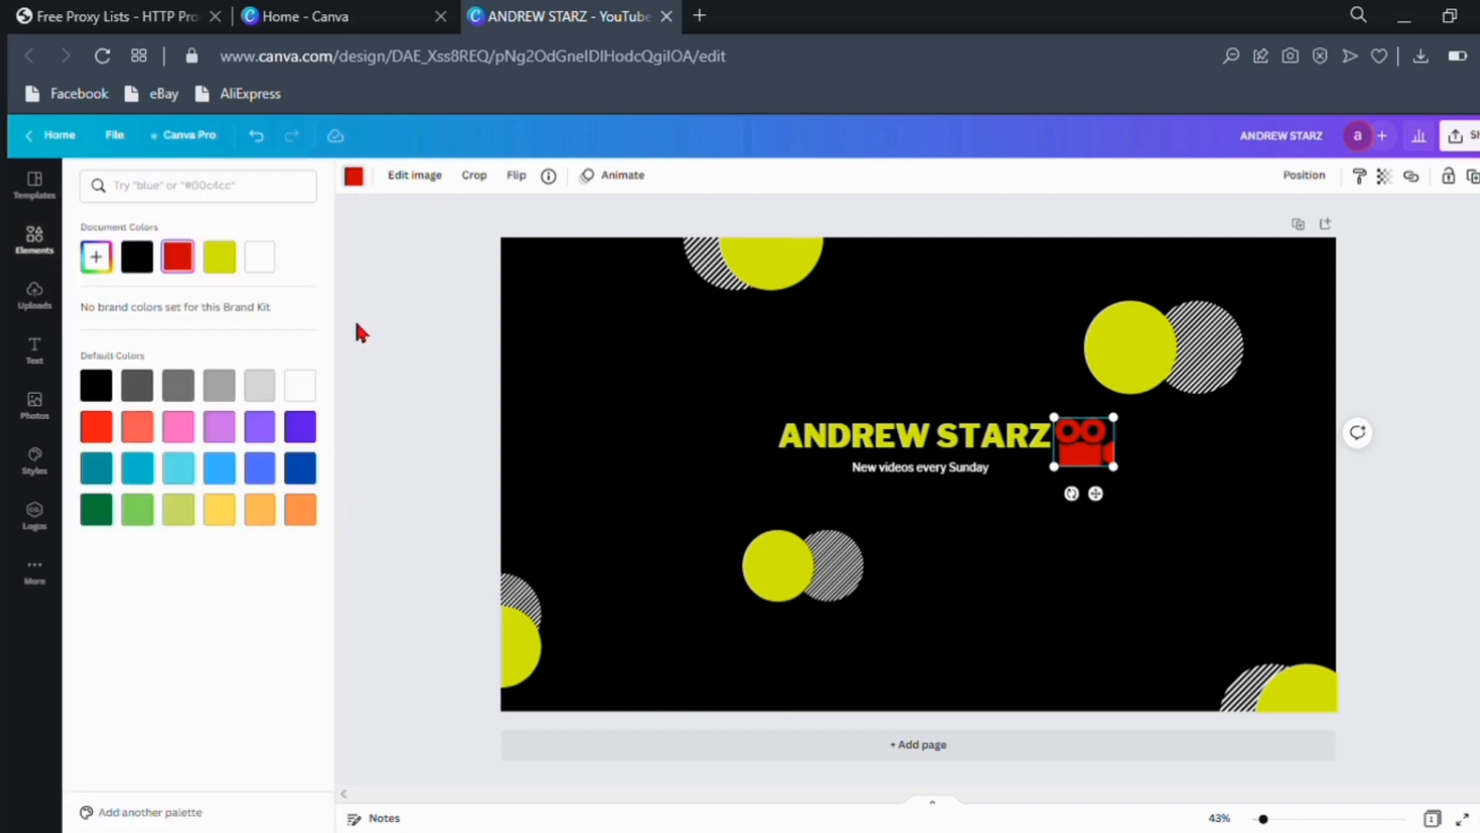
Make the video-camera icon white, shrink it, and place it right after 'Sunday' in the tagline
{"action": "left_click", "coordinate": [307, 391]}
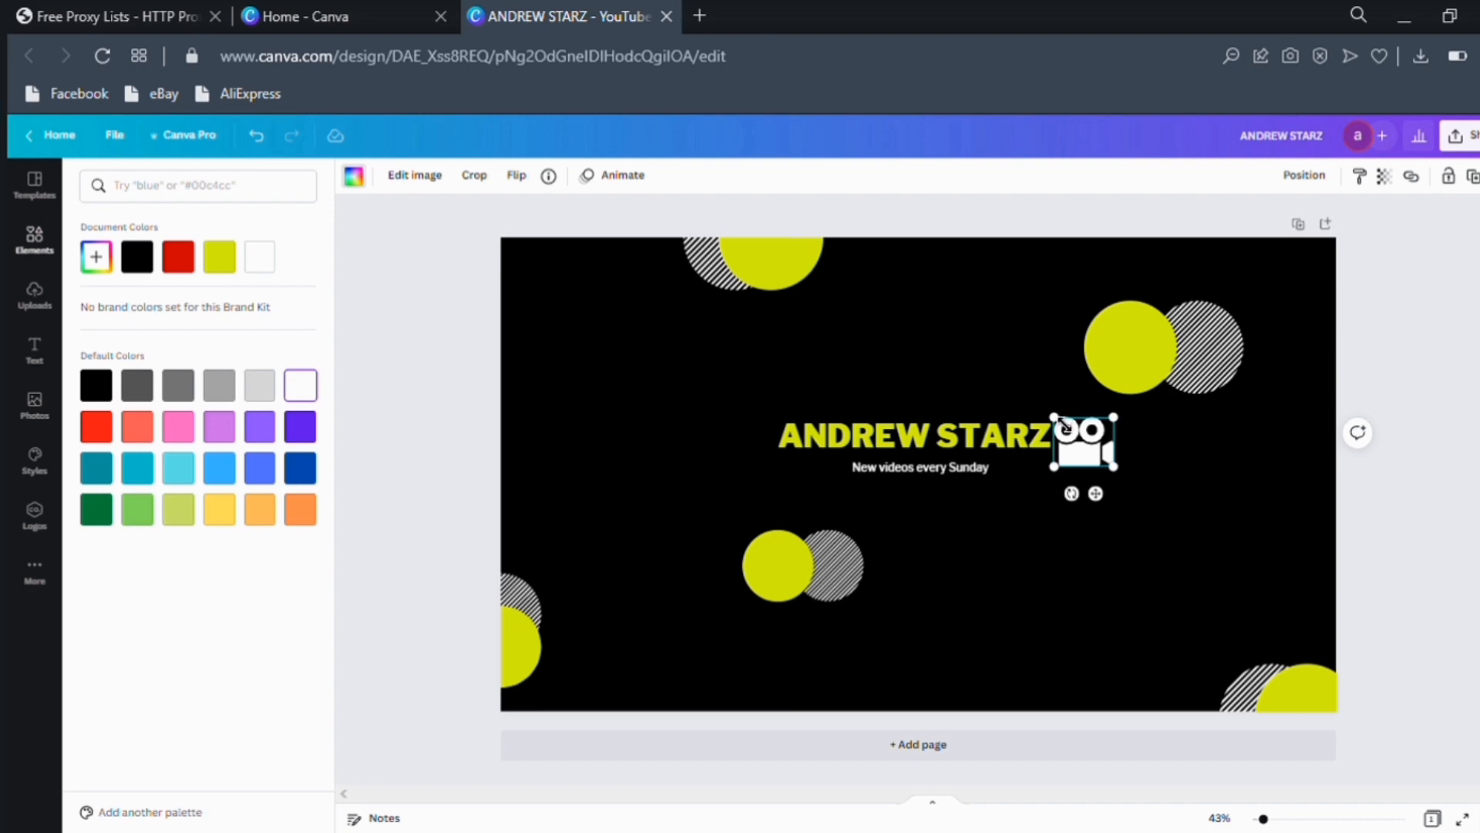
{"action": "left_click_drag", "start_coordinate": [1067, 431], "coordinate": [1027, 485]}
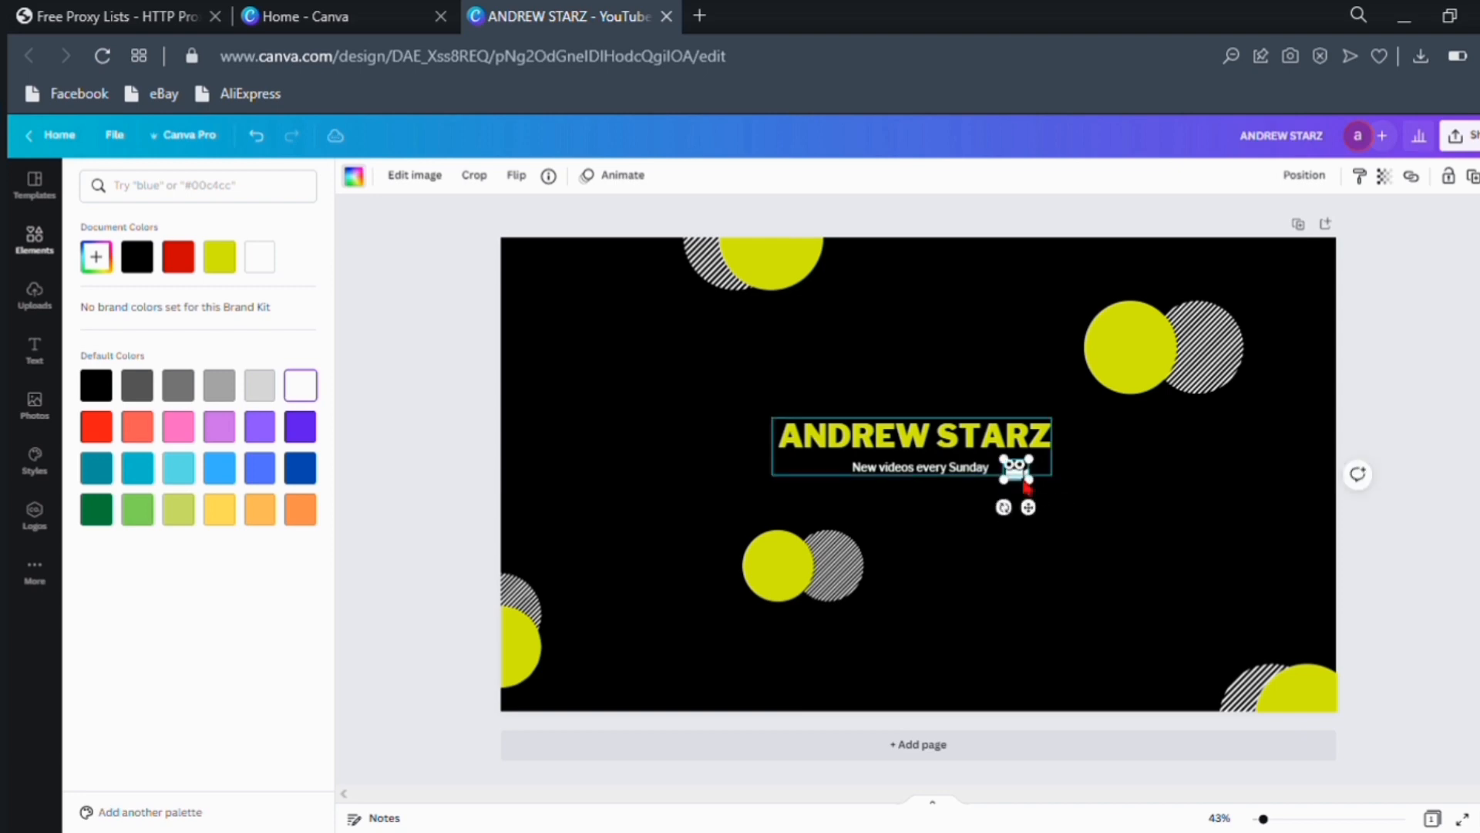
{"action": "left_click", "coordinate": [1027, 482]}
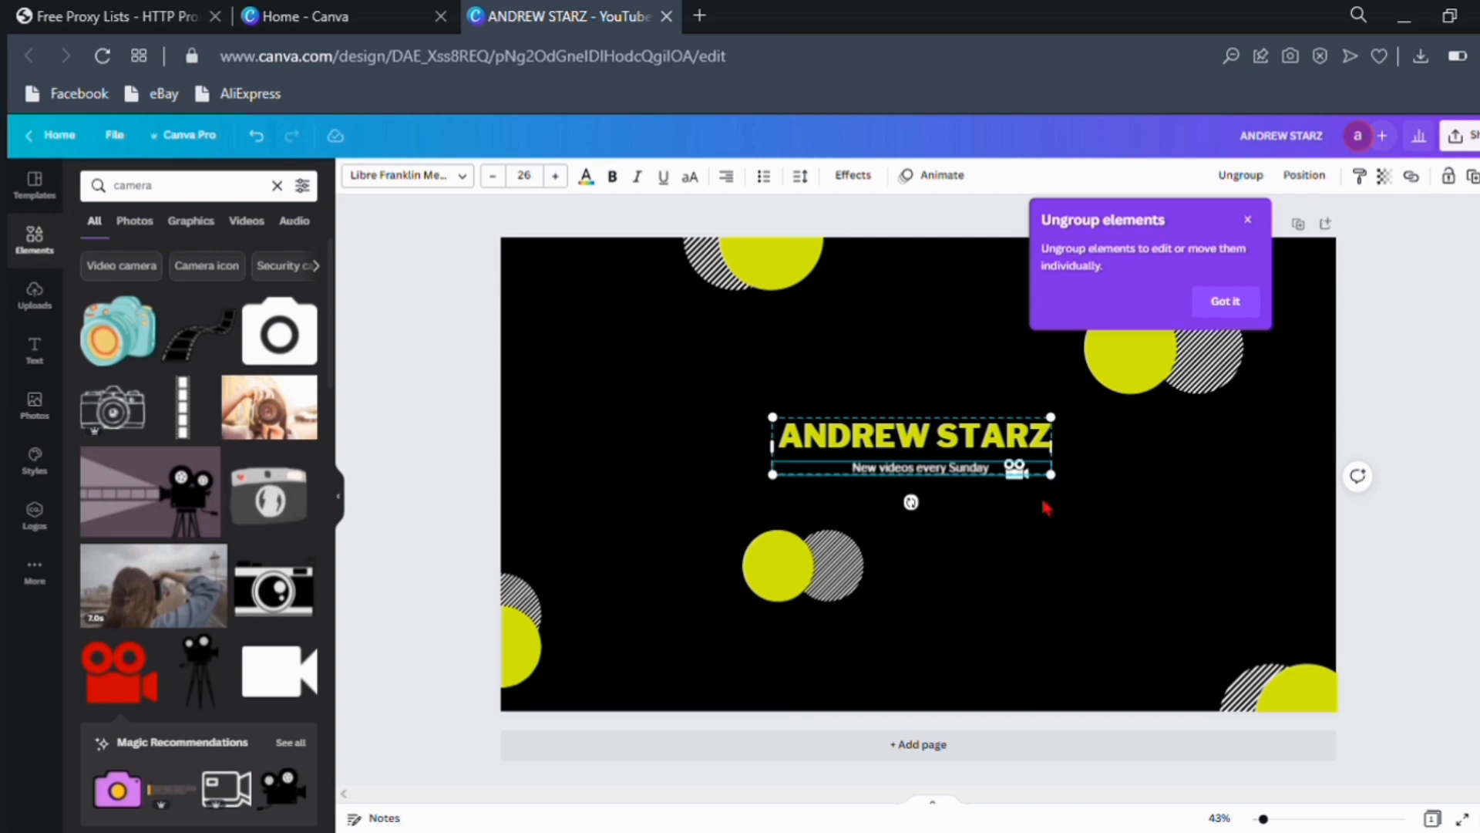
{"action": "left_click", "coordinate": [1045, 507]}
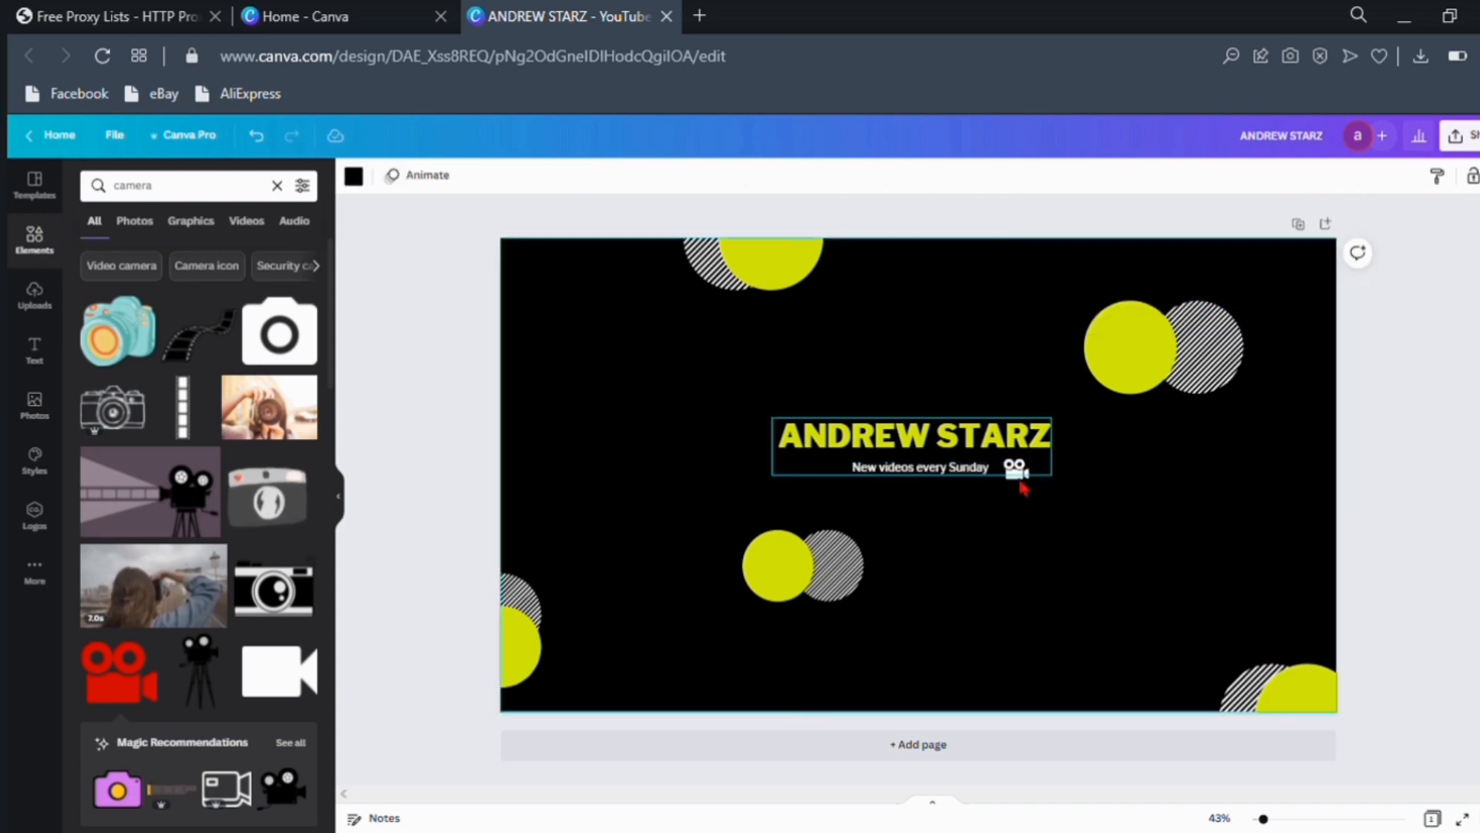
{"action": "left_click", "coordinate": [1028, 478]}
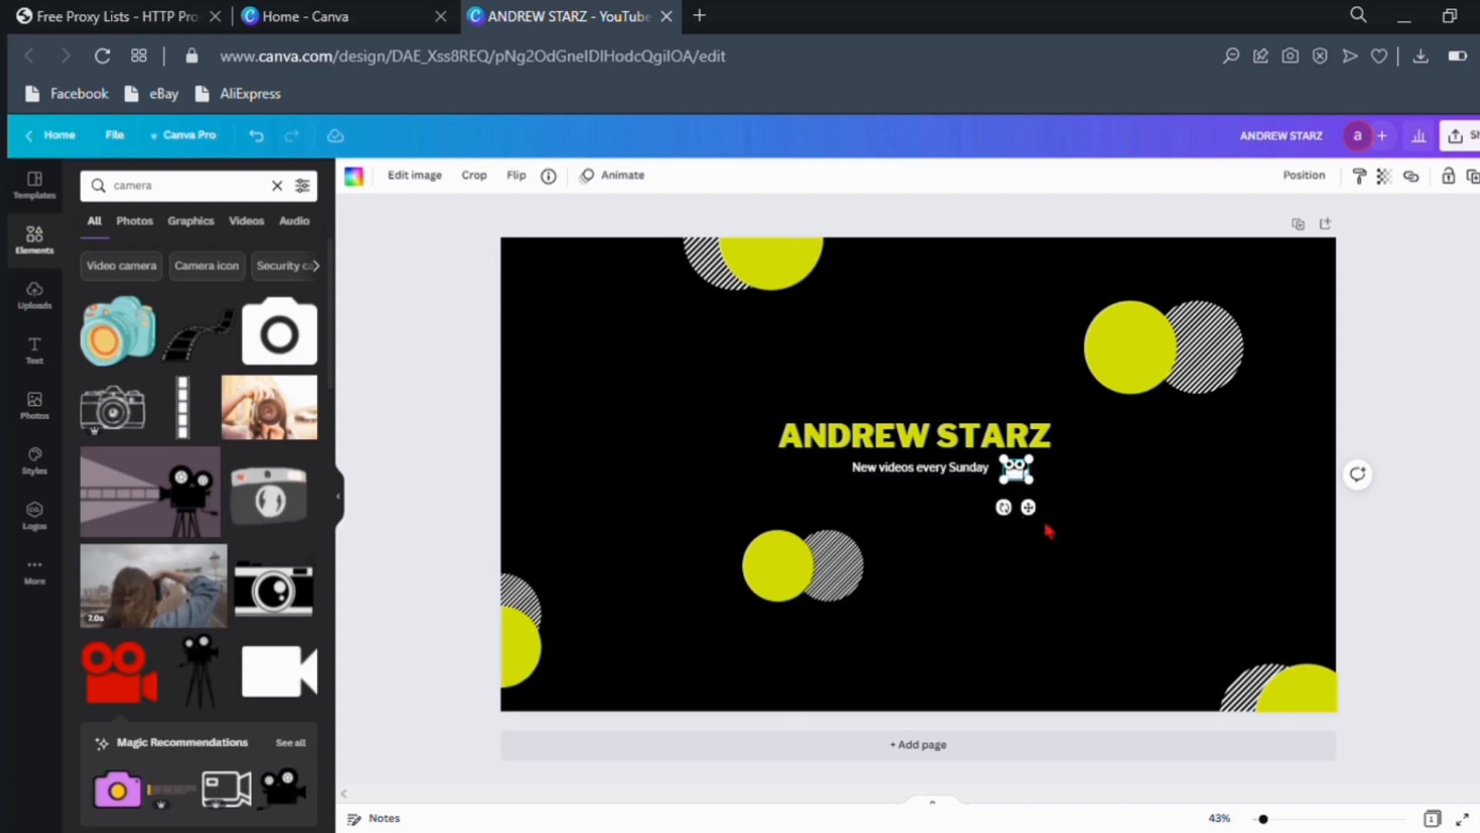
{"action": "left_click_drag", "start_coordinate": [1047, 523], "coordinate": [1034, 519]}
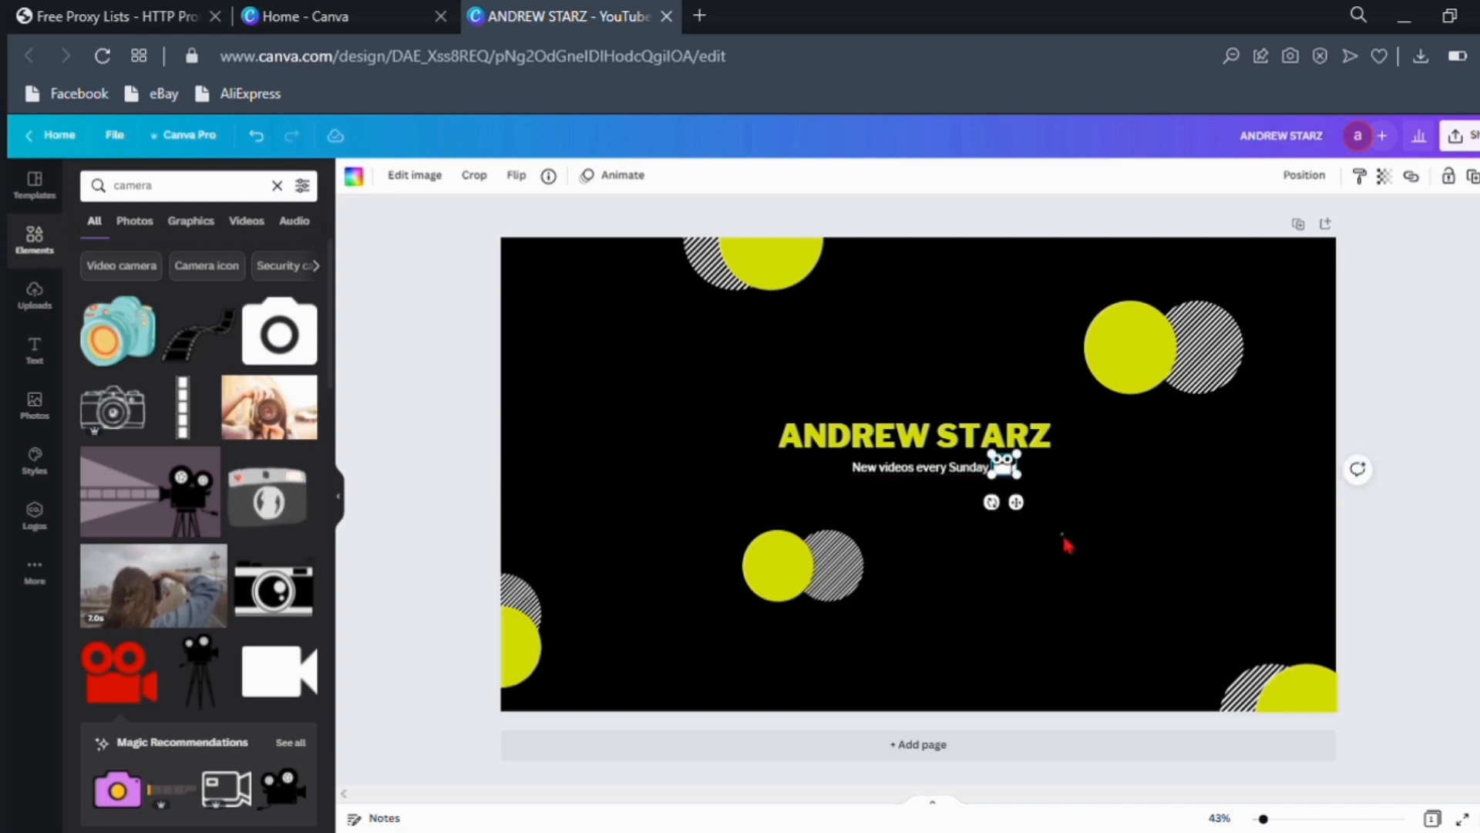
{"action": "left_click", "coordinate": [1067, 544]}
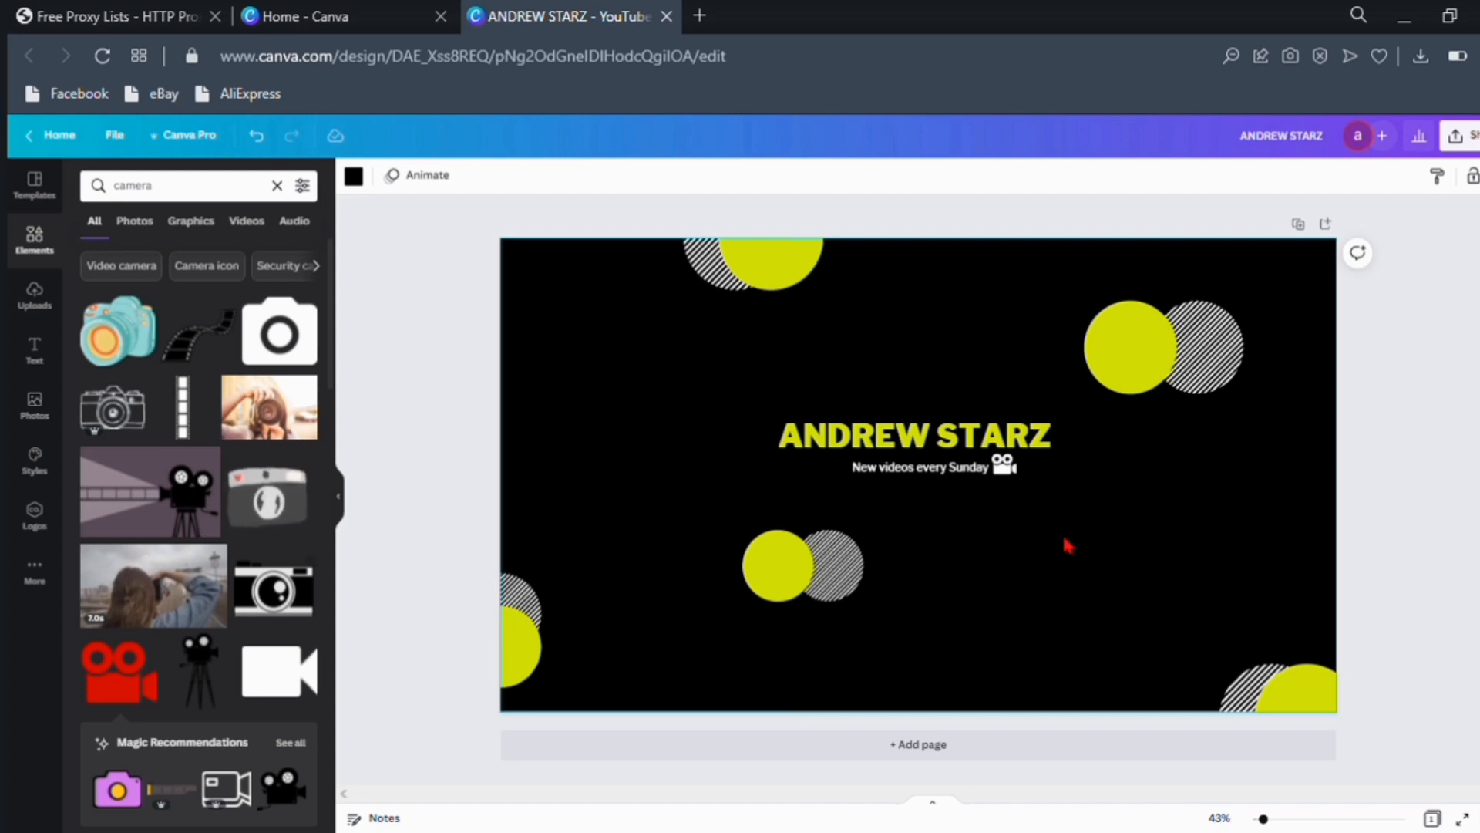
Search the Elements panel for 'star' instead of 'camera'
{"action": "left_click", "coordinate": [209, 209]}
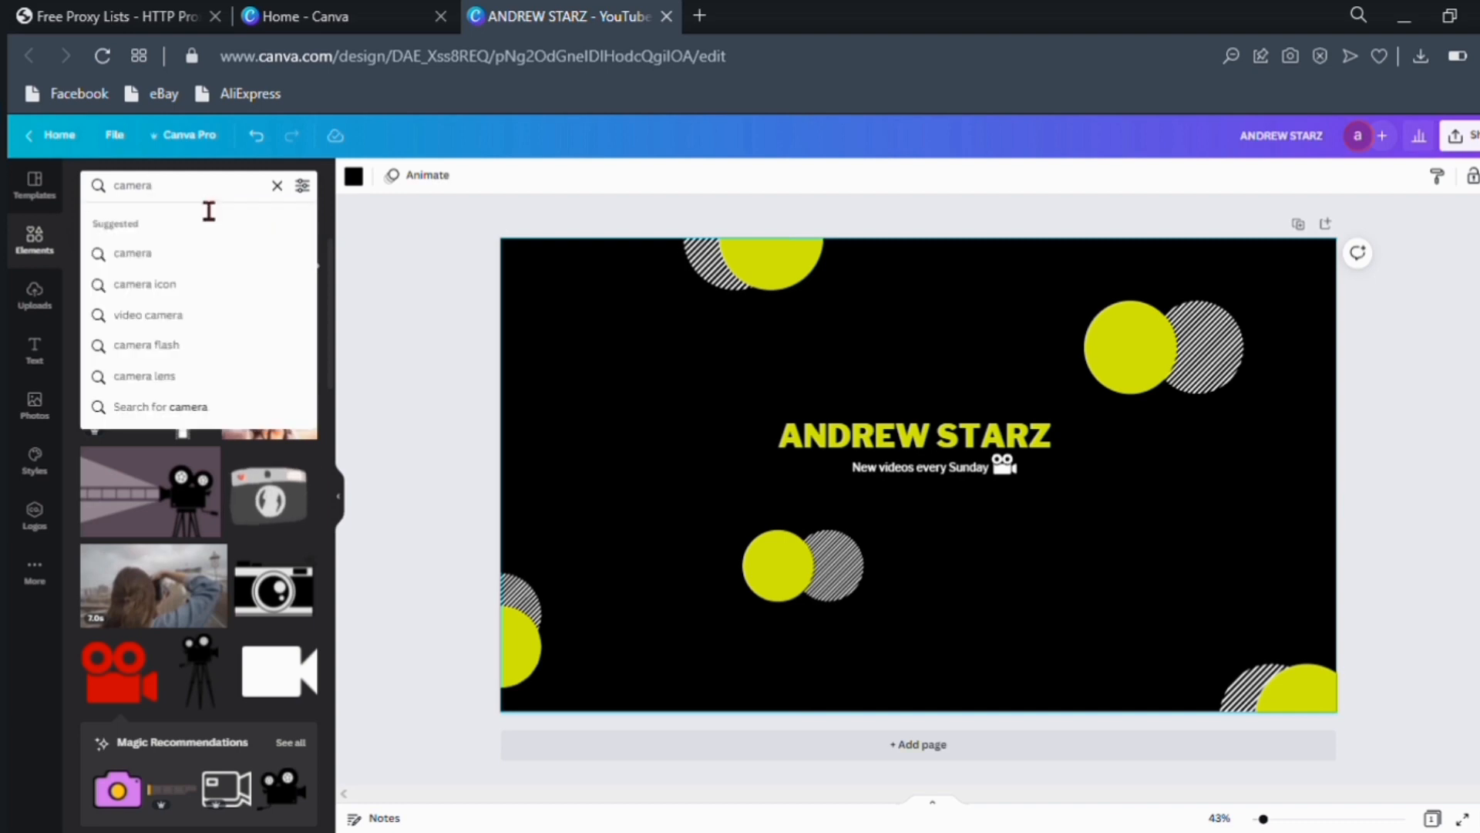
{"action": "key", "text": "BackSpace"}
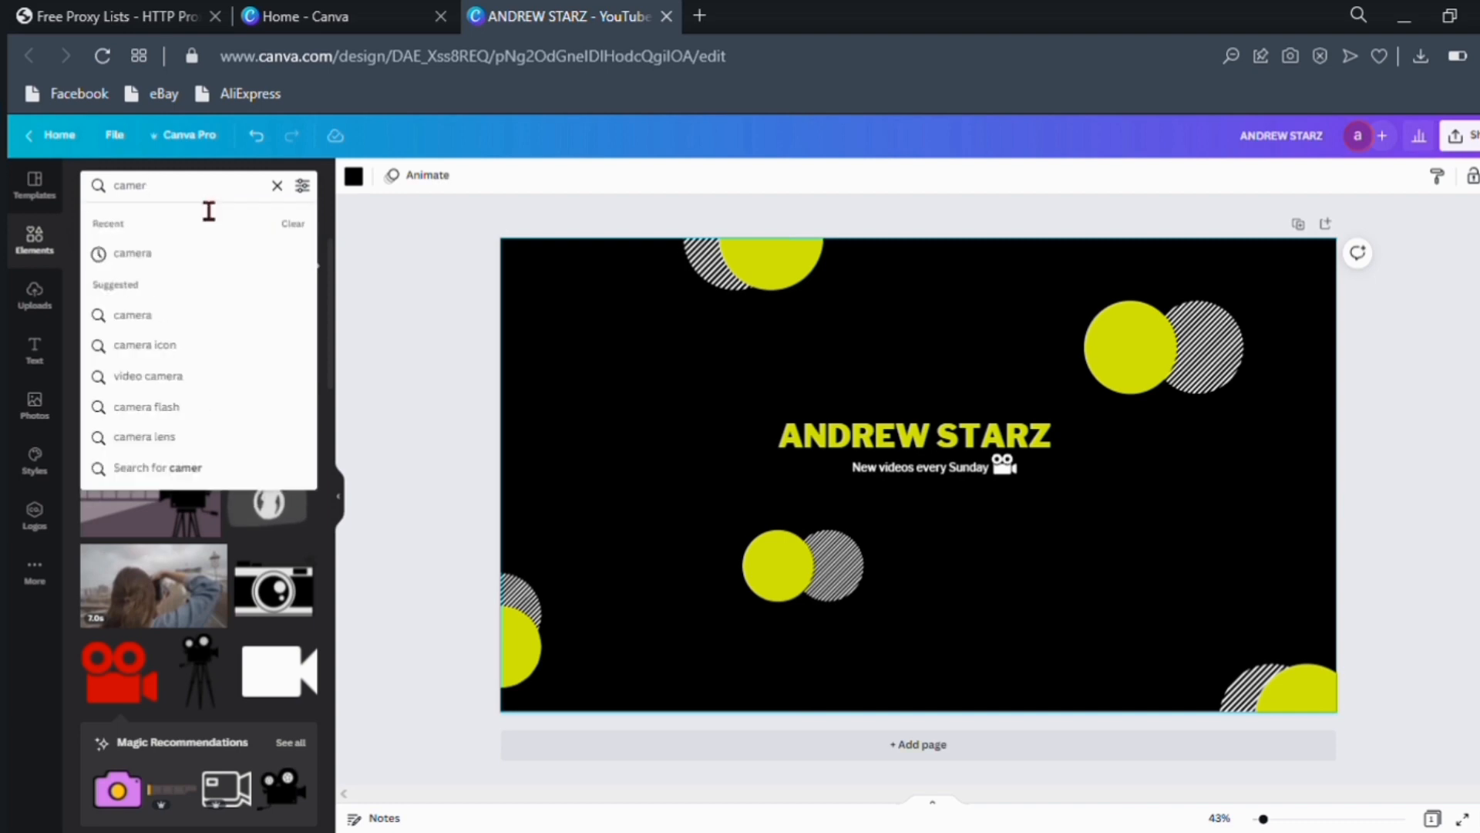
{"action": "key", "text": "BackSpace"}
{"action": "key", "text": "BackSpace"}
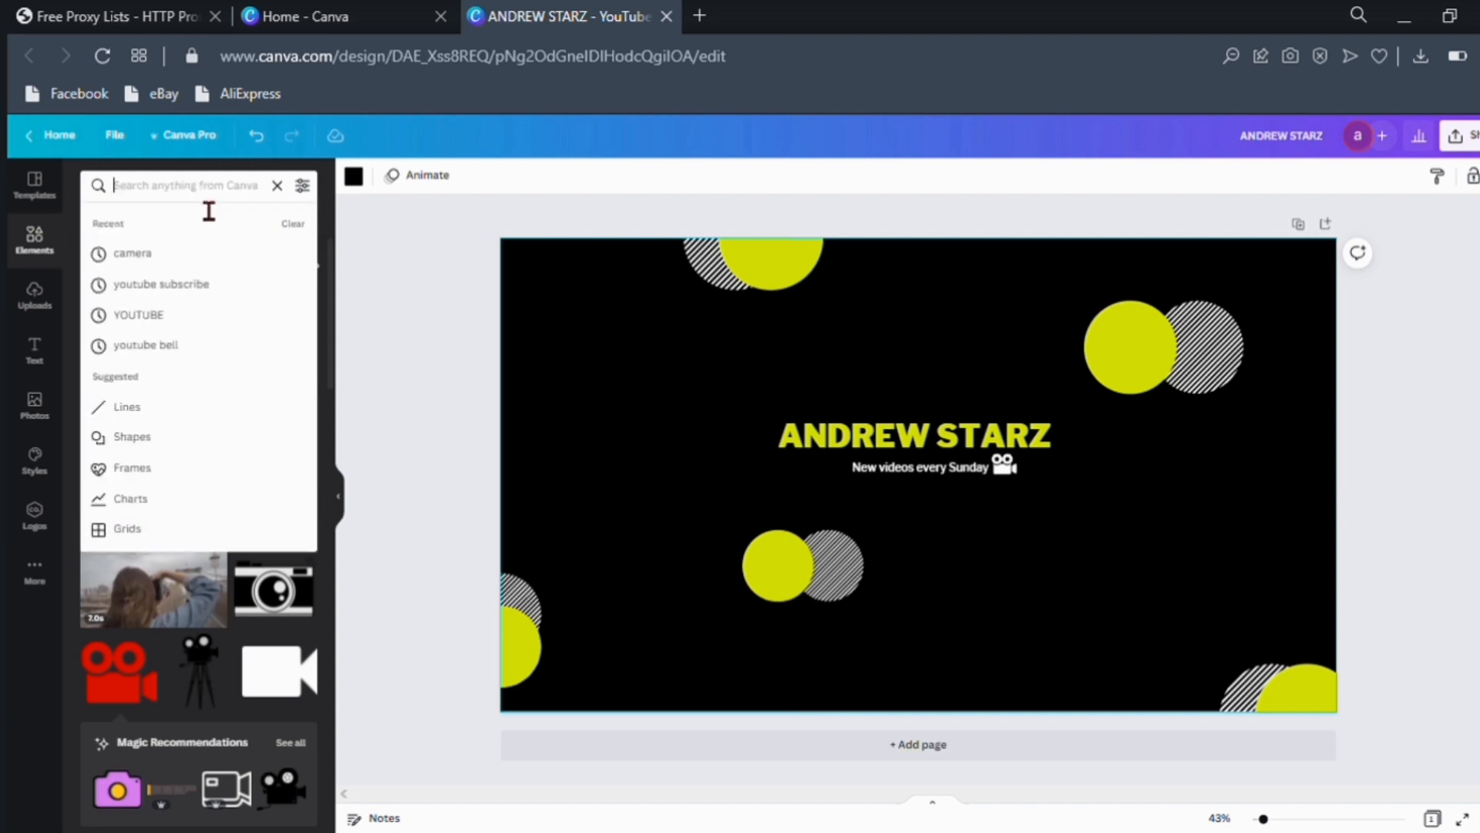
{"action": "type", "text": "star"}
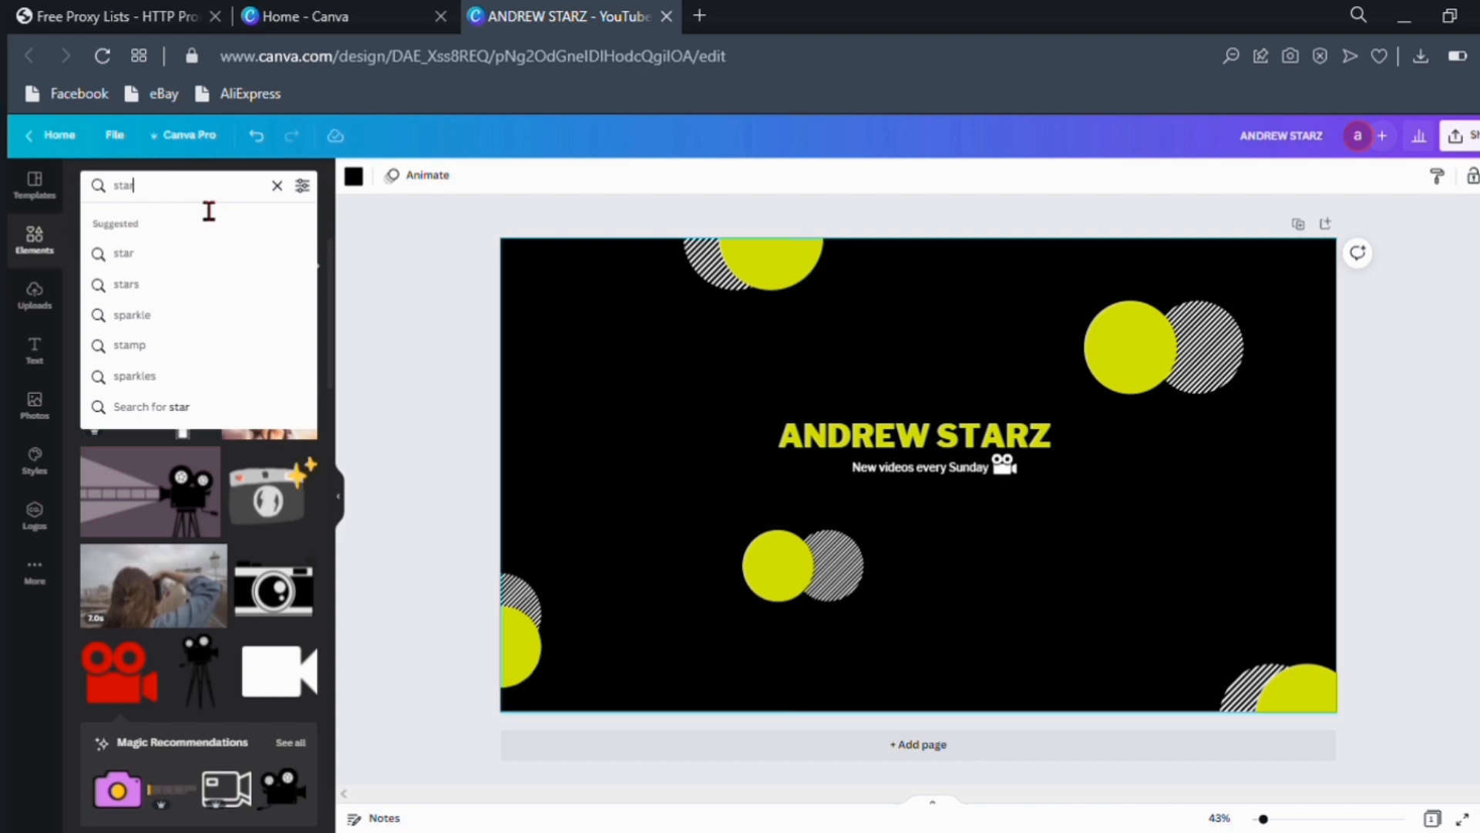
{"action": "key", "text": "Return"}
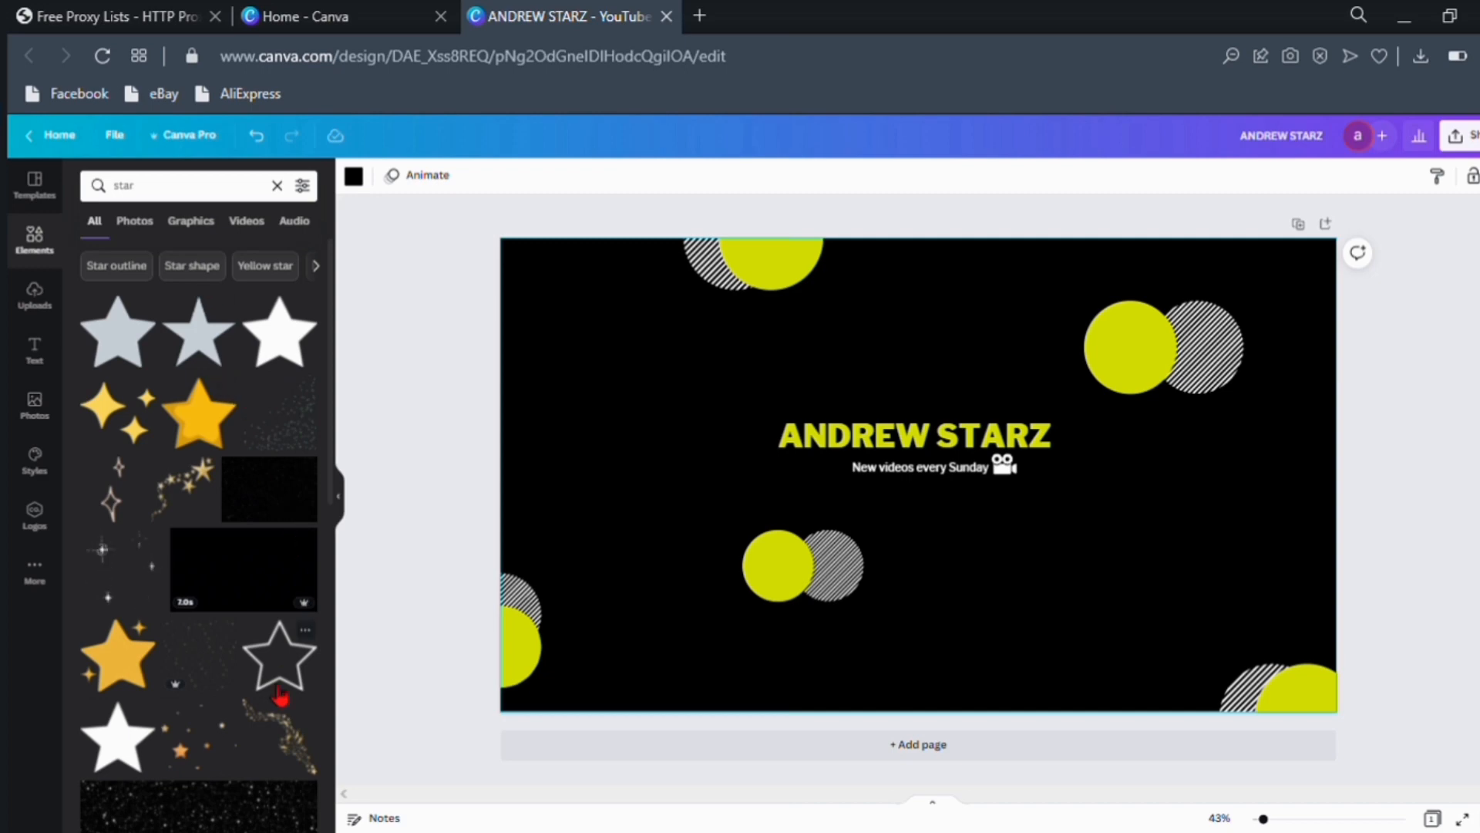
Browse down and back up through the star graphics and starry-sky video results
{"action": "scroll", "coordinate": [279, 697], "scroll_direction": "down", "scroll_amount": 3}
{"action": "scroll", "coordinate": [276, 694], "scroll_direction": "down", "scroll_amount": 1}
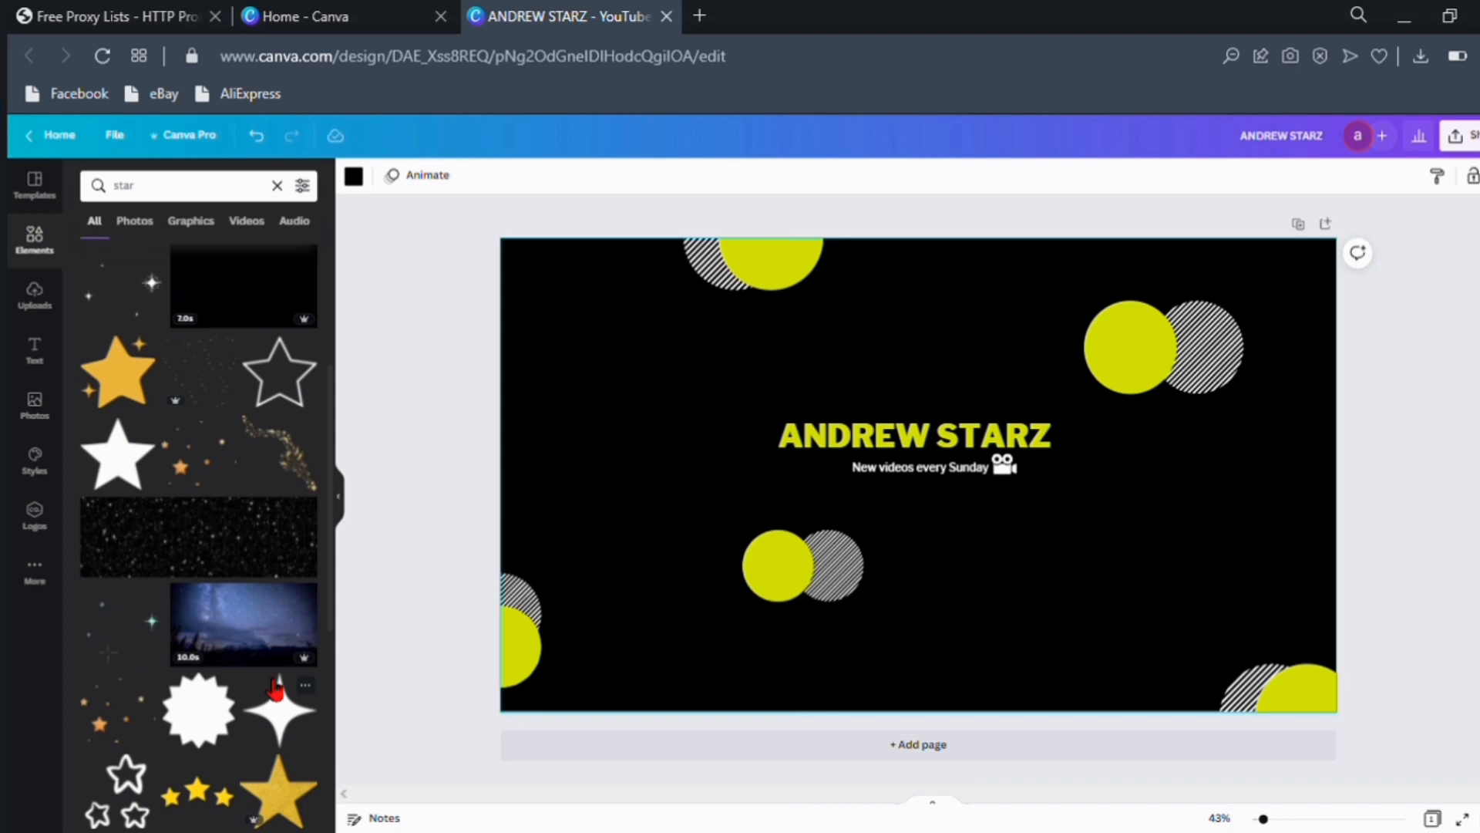
{"action": "scroll", "coordinate": [276, 689], "scroll_direction": "down", "scroll_amount": 2}
{"action": "scroll", "coordinate": [277, 689], "scroll_direction": "down", "scroll_amount": 1}
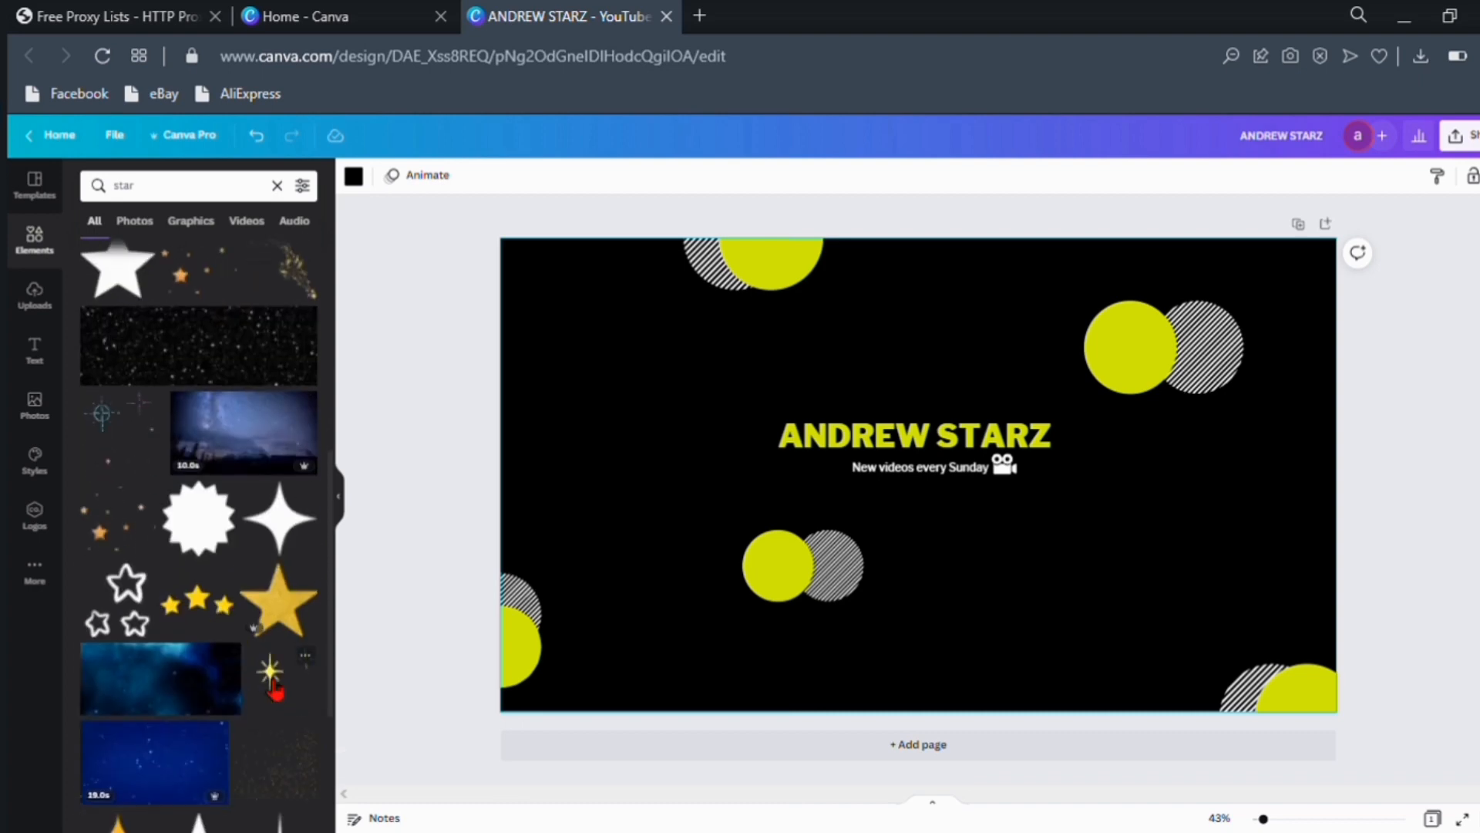
{"action": "scroll", "coordinate": [276, 688], "scroll_direction": "down", "scroll_amount": 3}
{"action": "scroll", "coordinate": [276, 689], "scroll_direction": "down", "scroll_amount": 3}
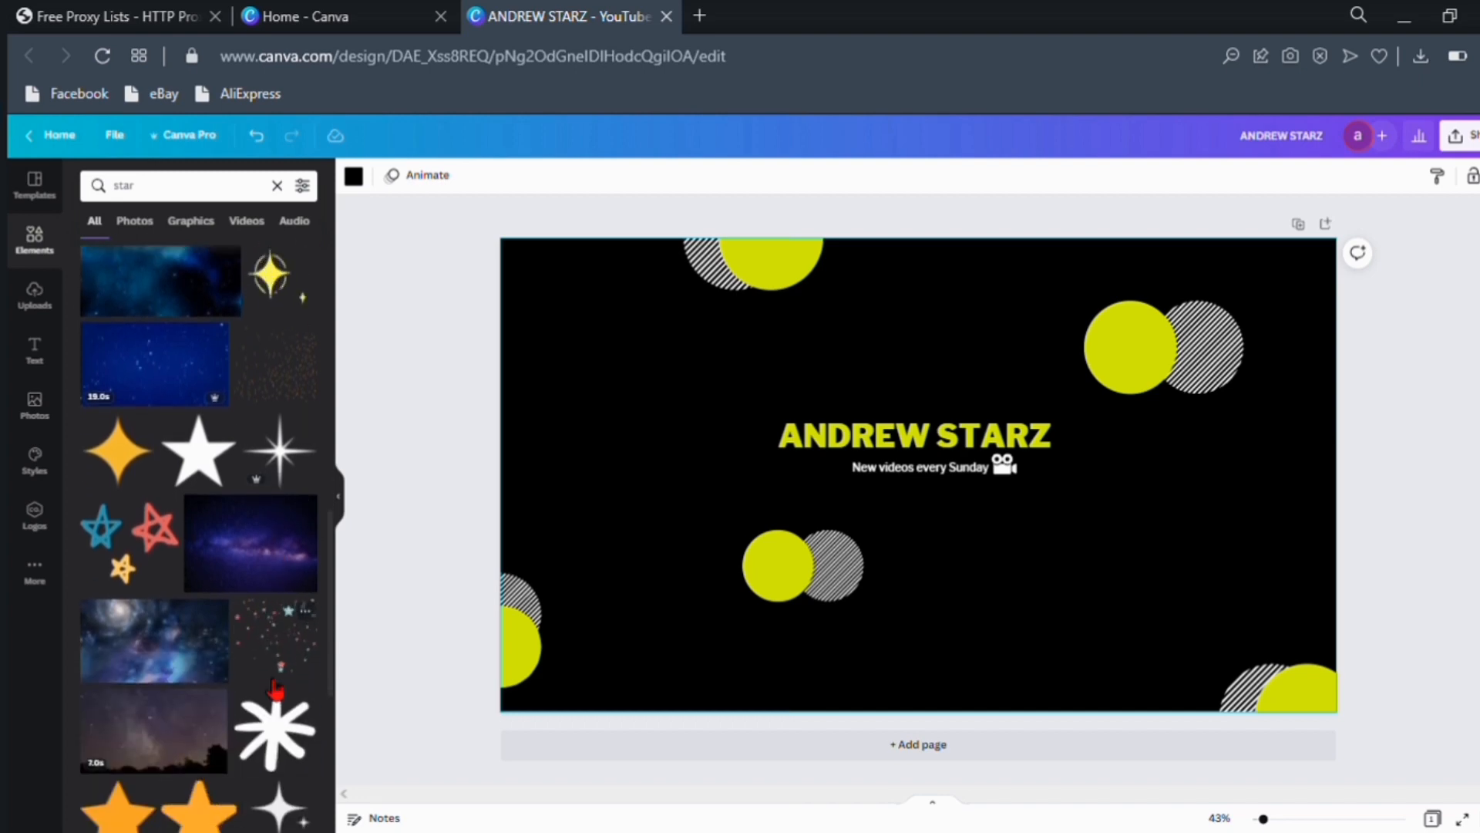
{"action": "scroll", "coordinate": [276, 688], "scroll_direction": "up", "scroll_amount": 2}
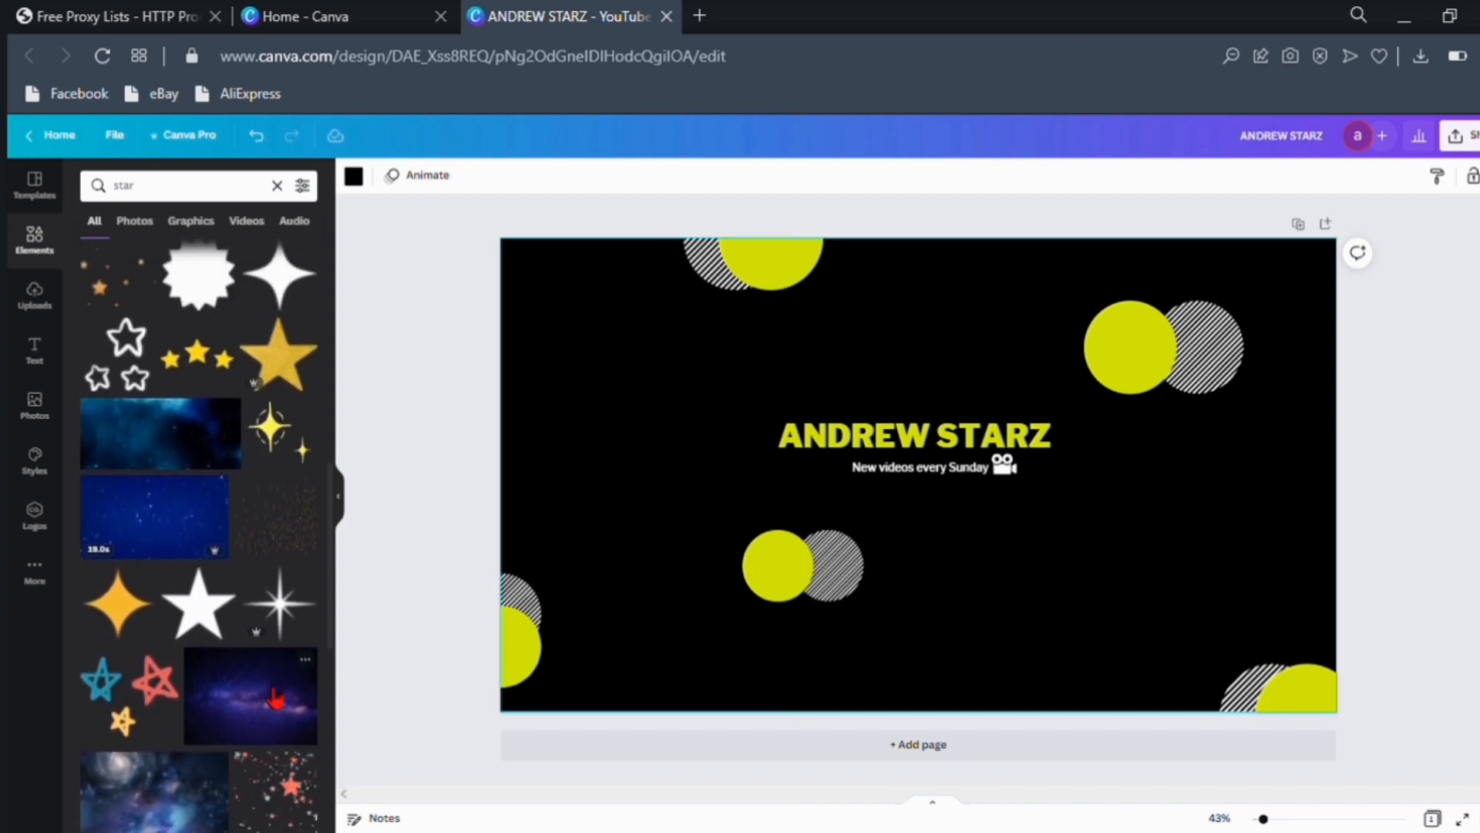
{"action": "scroll", "coordinate": [276, 689], "scroll_direction": "up", "scroll_amount": 2}
{"action": "scroll", "coordinate": [276, 698], "scroll_direction": "up", "scroll_amount": 4}
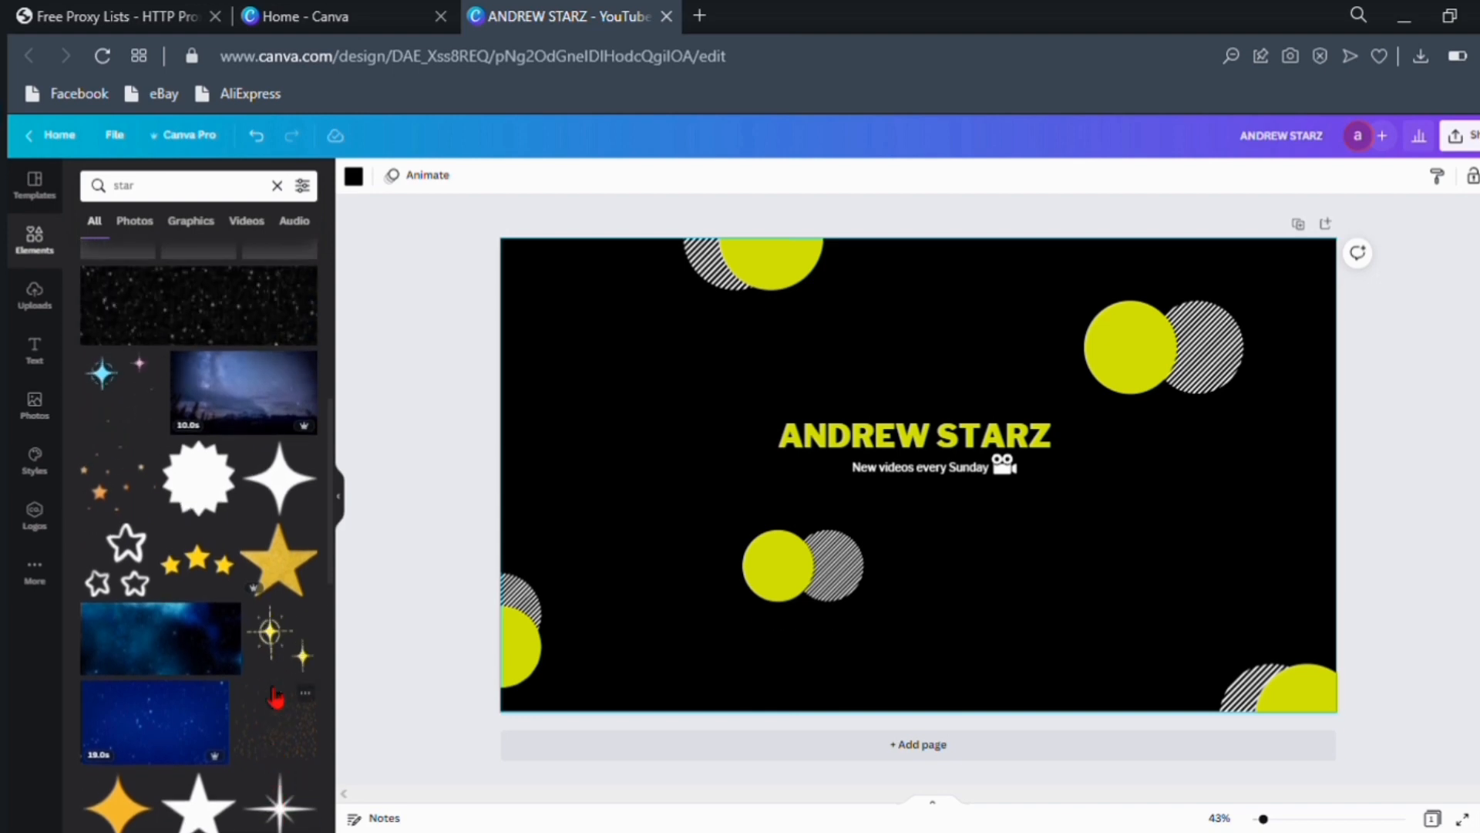